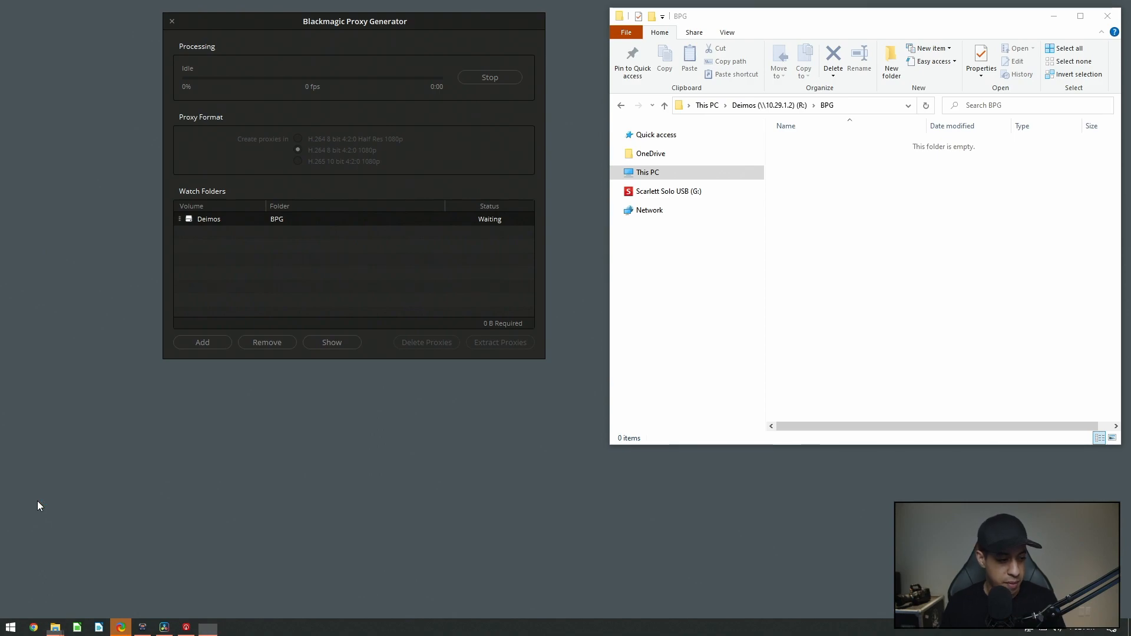
# Open the A002_06171027_C079.braw clip in the RAW player and pause and resume its playback
pyautogui.click(477, 364)
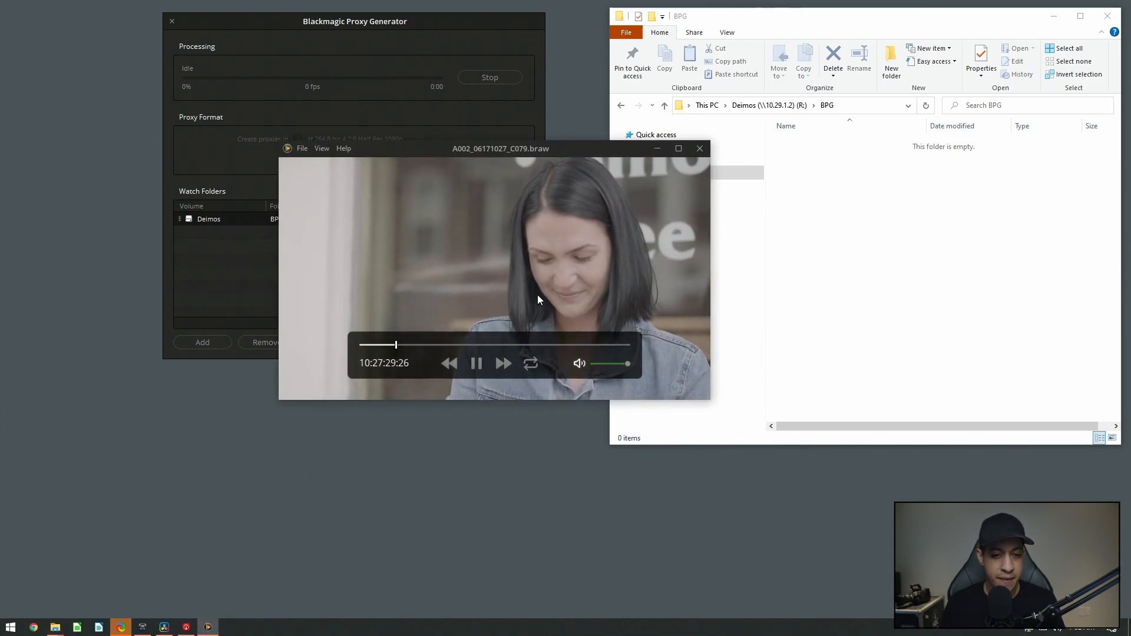
pyautogui.click(479, 366)
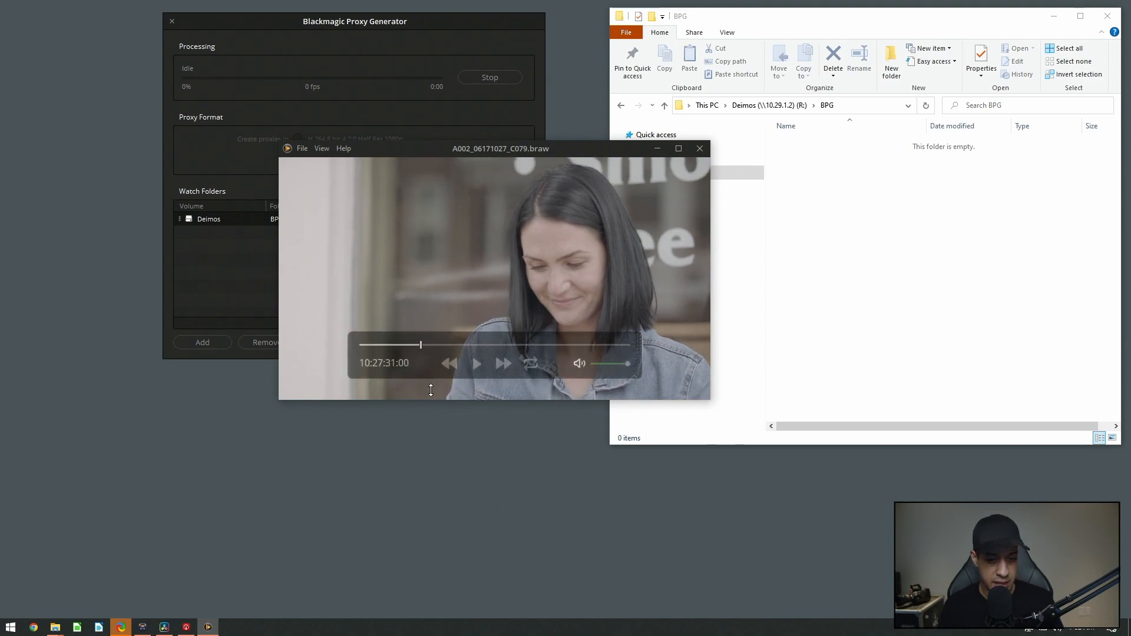
pyautogui.click(478, 364)
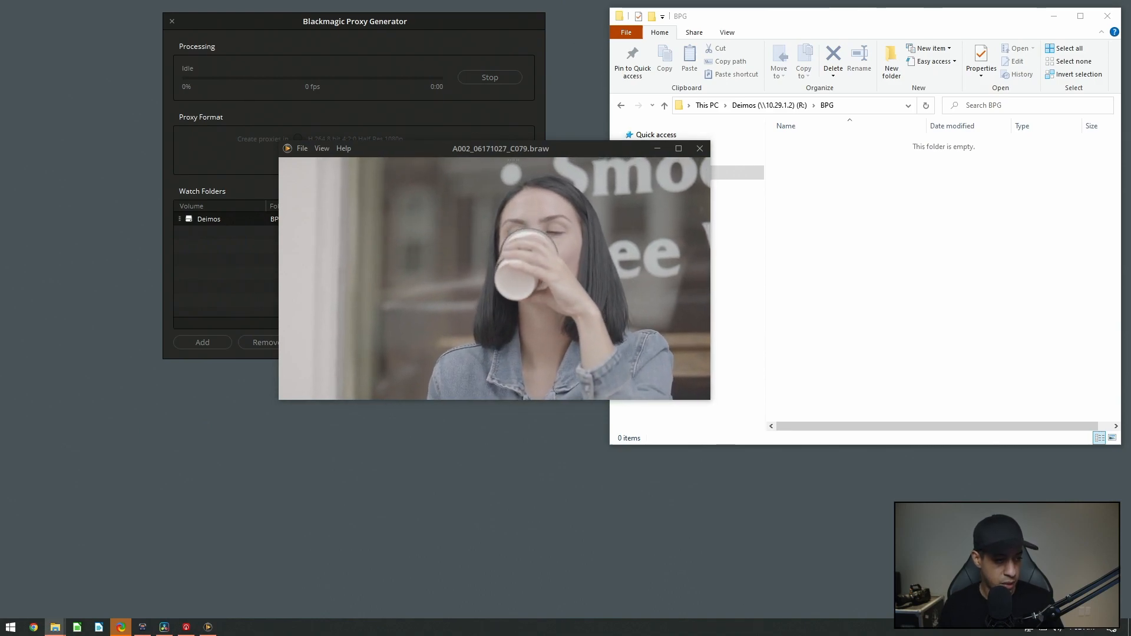
# Inspect the clip's file properties, then close the player and the properties dialog
pyautogui.moveTo(168, 268); pyautogui.dragTo(297, 193)
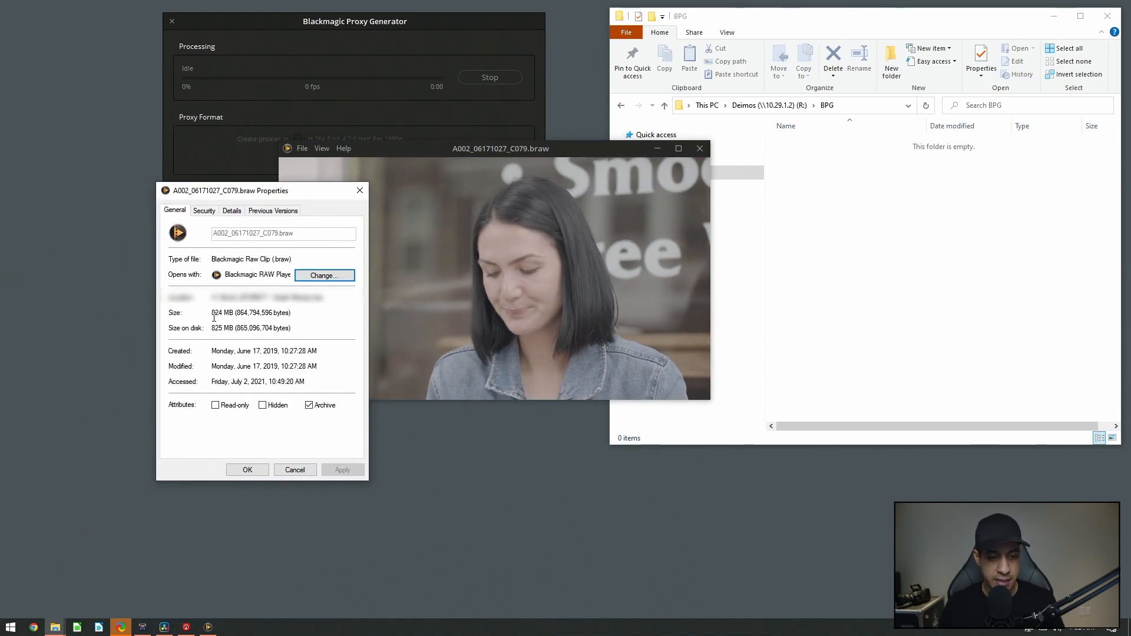
pyautogui.moveTo(270, 198); pyautogui.dragTo(173, 167)
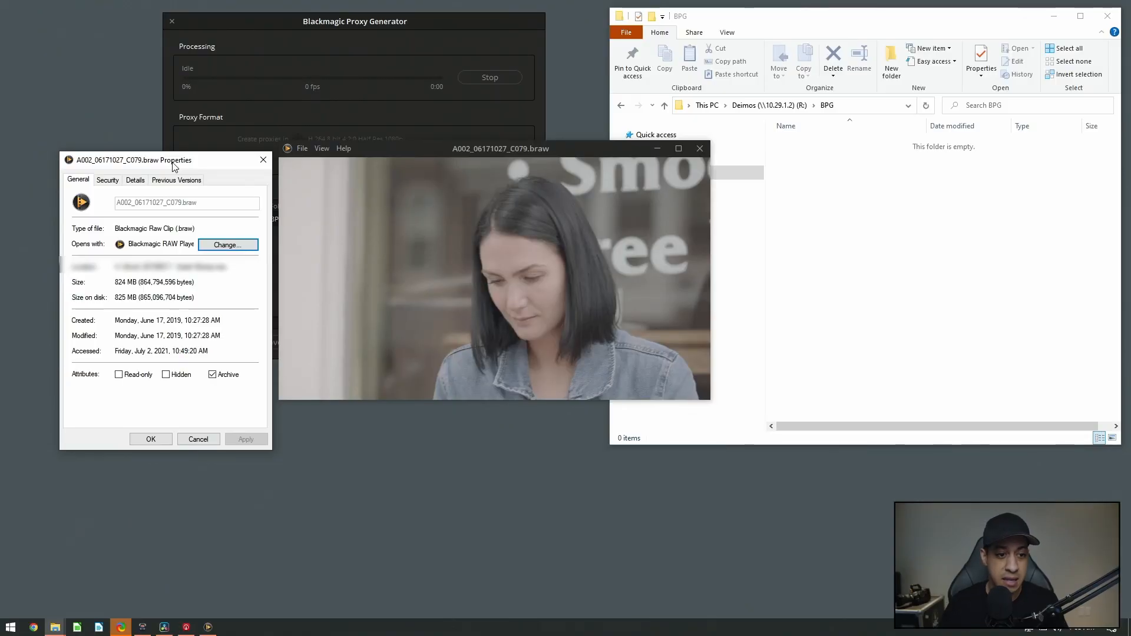
pyautogui.click(700, 148)
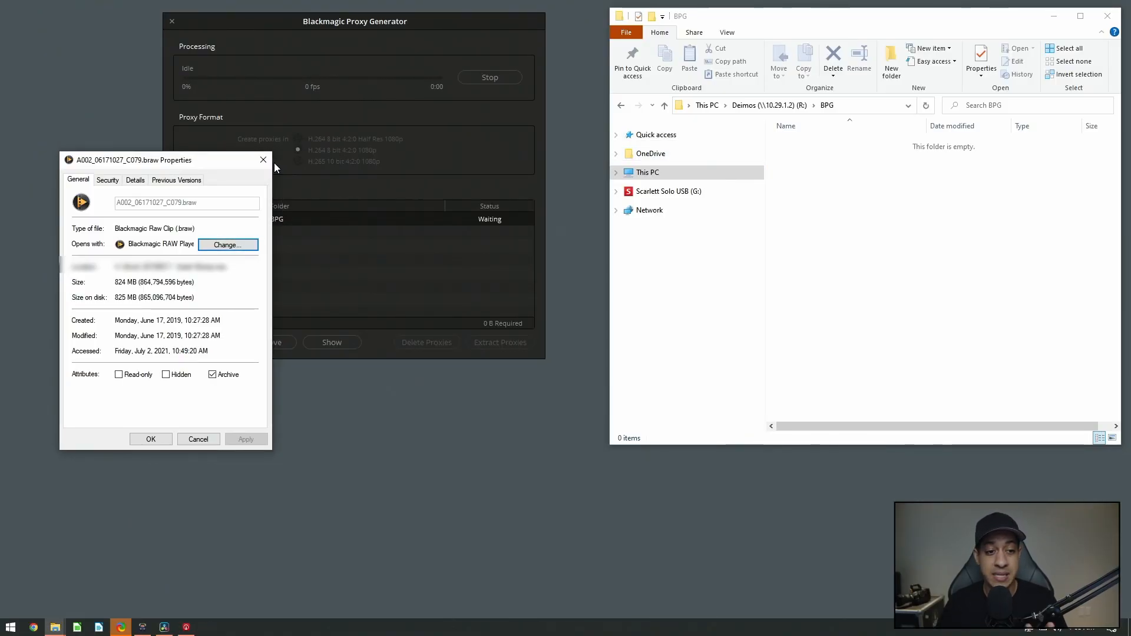
pyautogui.click(265, 163)
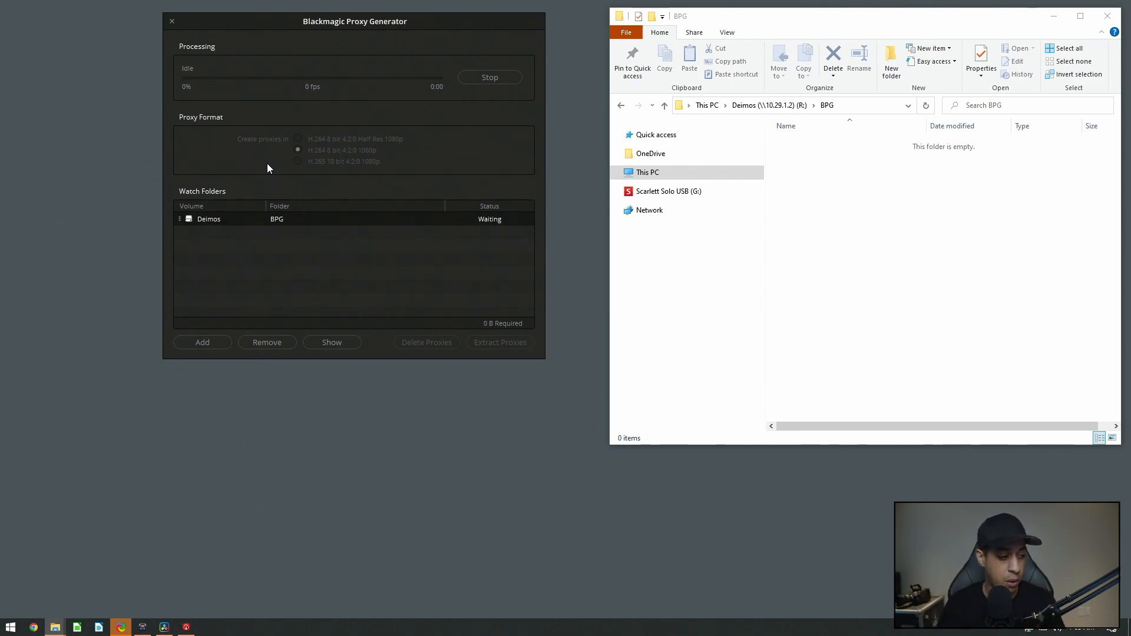
# Copy the A002_06171027_C079.braw clip into the watched BPG folder so proxies are generated
pyautogui.moveTo(0, 353); pyautogui.dragTo(893, 242)
pyautogui.click(590, 321)
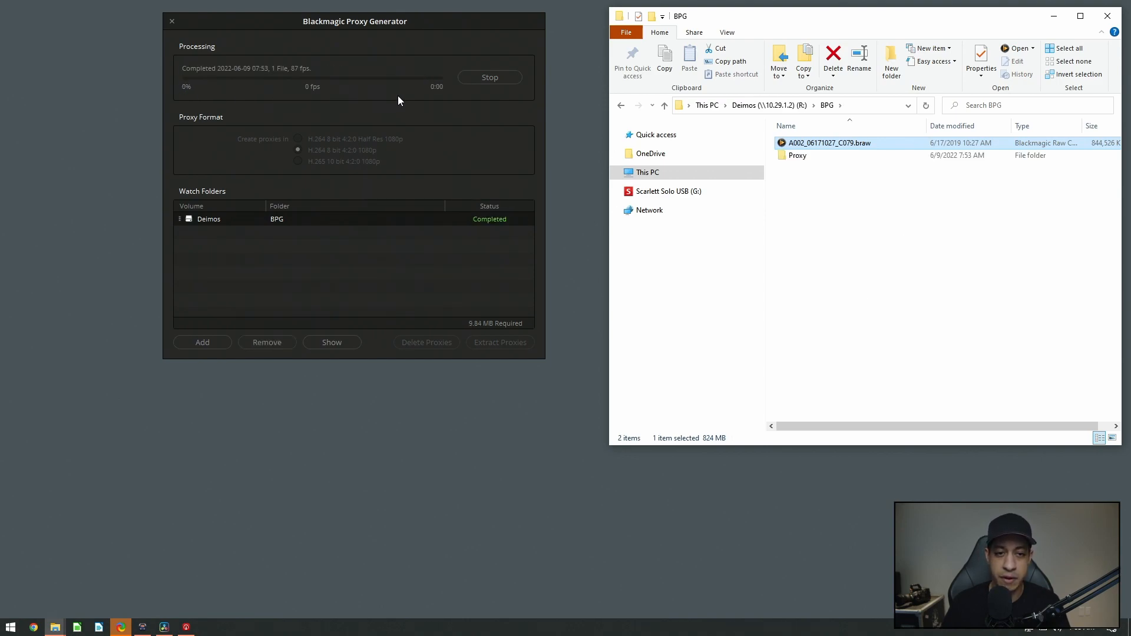
# Examine the generated proxy file in the Proxy subfolder and compare it with the original braw clip
pyautogui.doubleClick(796, 156)
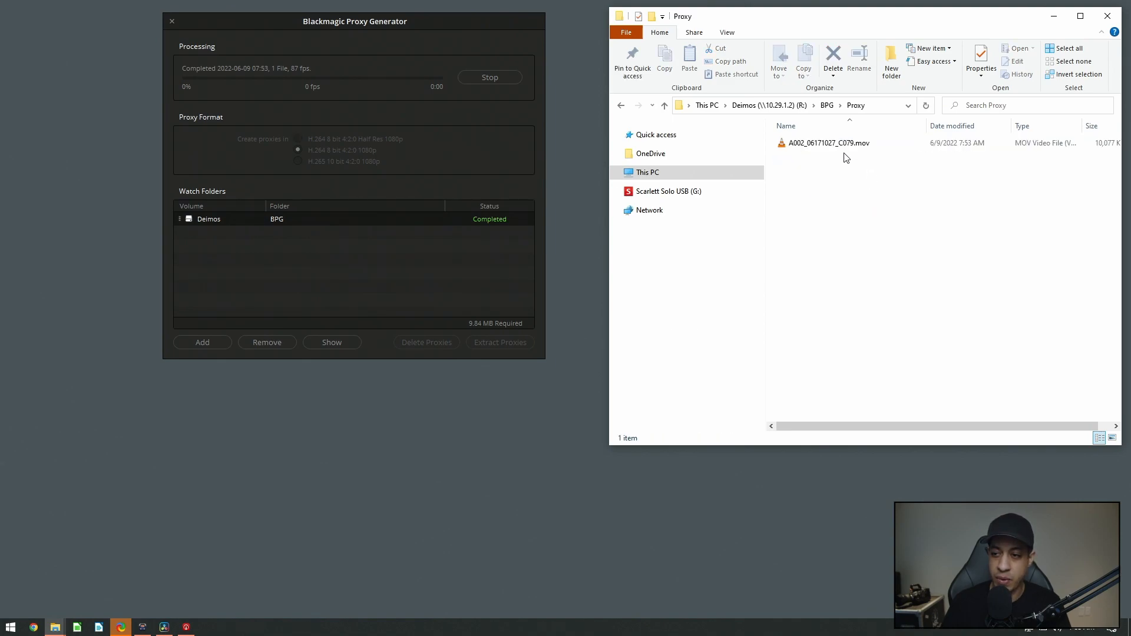
pyautogui.moveTo(872, 29); pyautogui.dragTo(783, 42)
pyautogui.moveTo(864, 439); pyautogui.dragTo(878, 439)
pyautogui.click(960, 157)
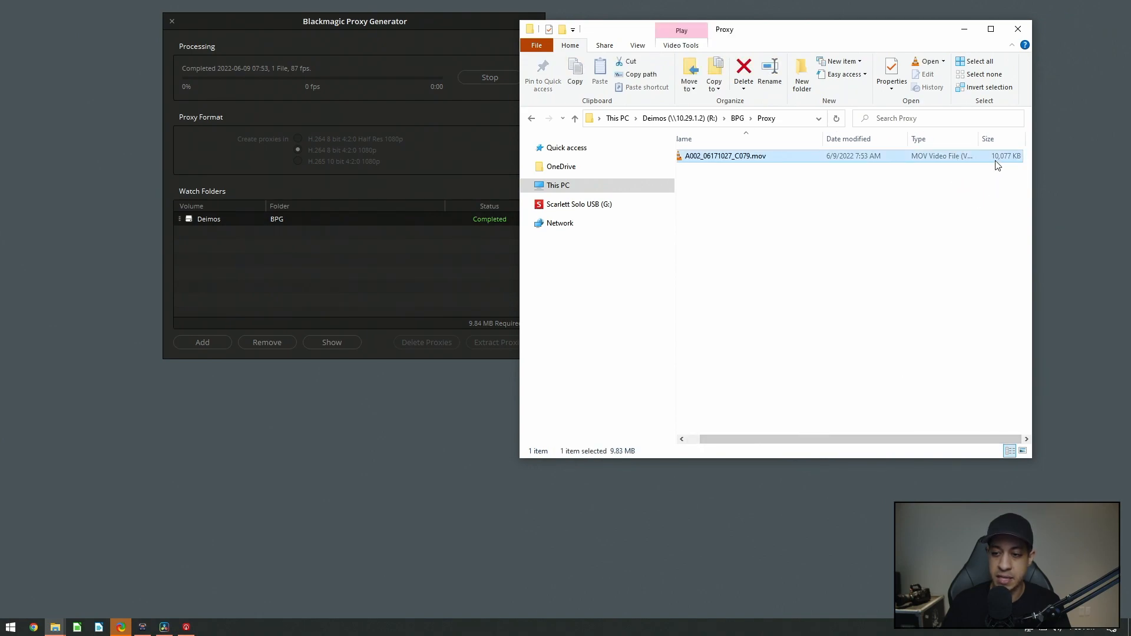
pyautogui.click(737, 118)
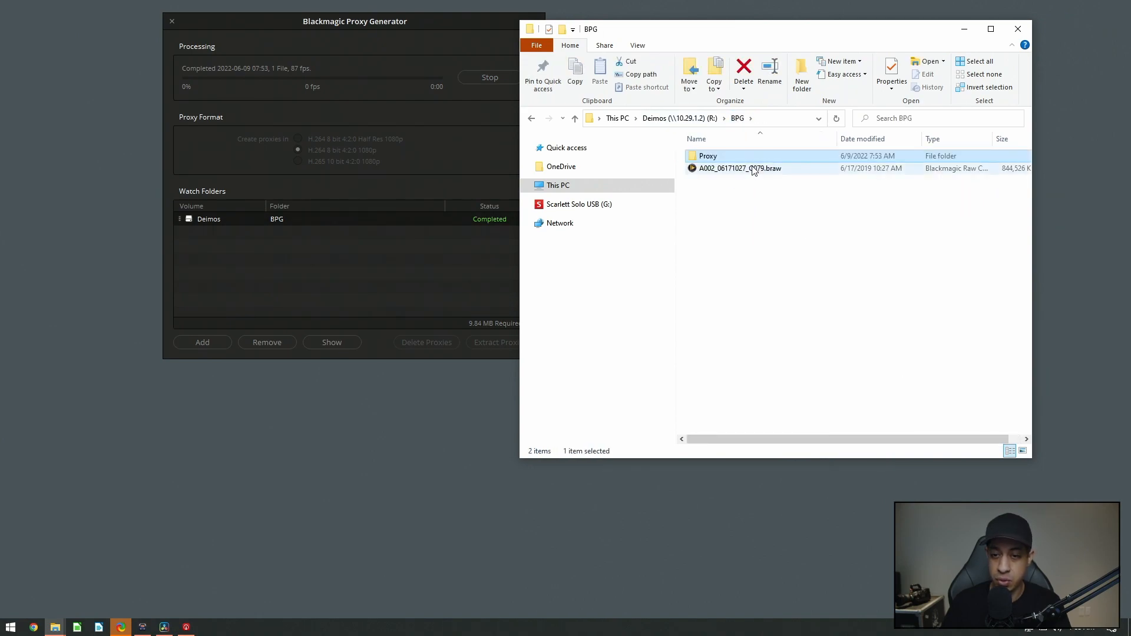
pyautogui.click(745, 172)
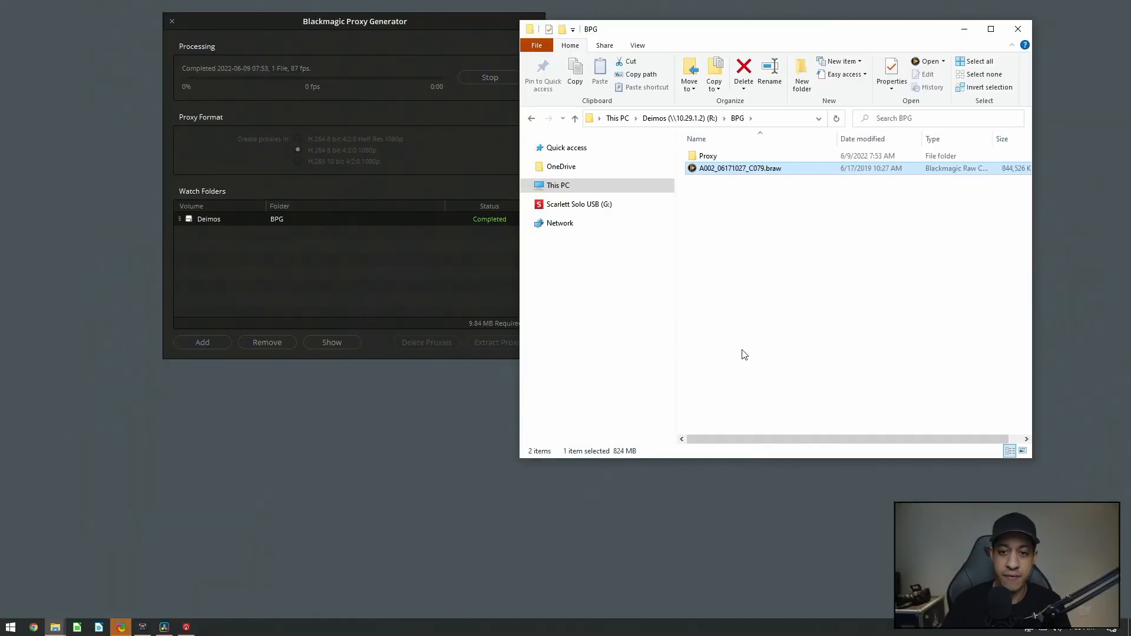
# Play the proxy A002_06171027_C079.mov file in a media player, then close it
pyautogui.doubleClick(707, 156)
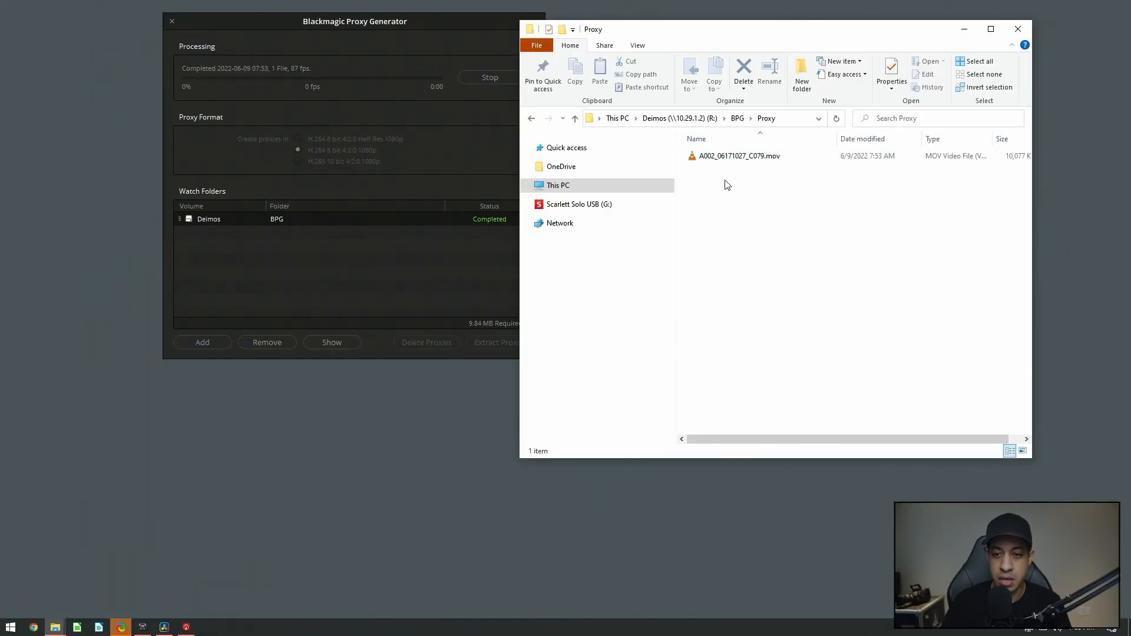
pyautogui.click(725, 158)
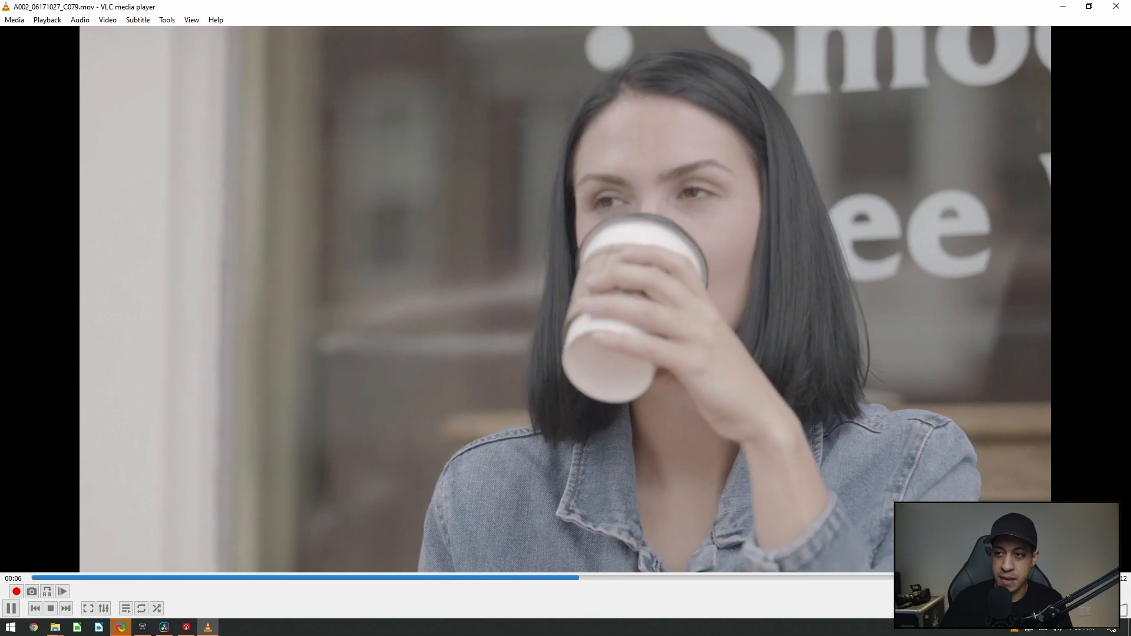
pyautogui.click(1114, 7)
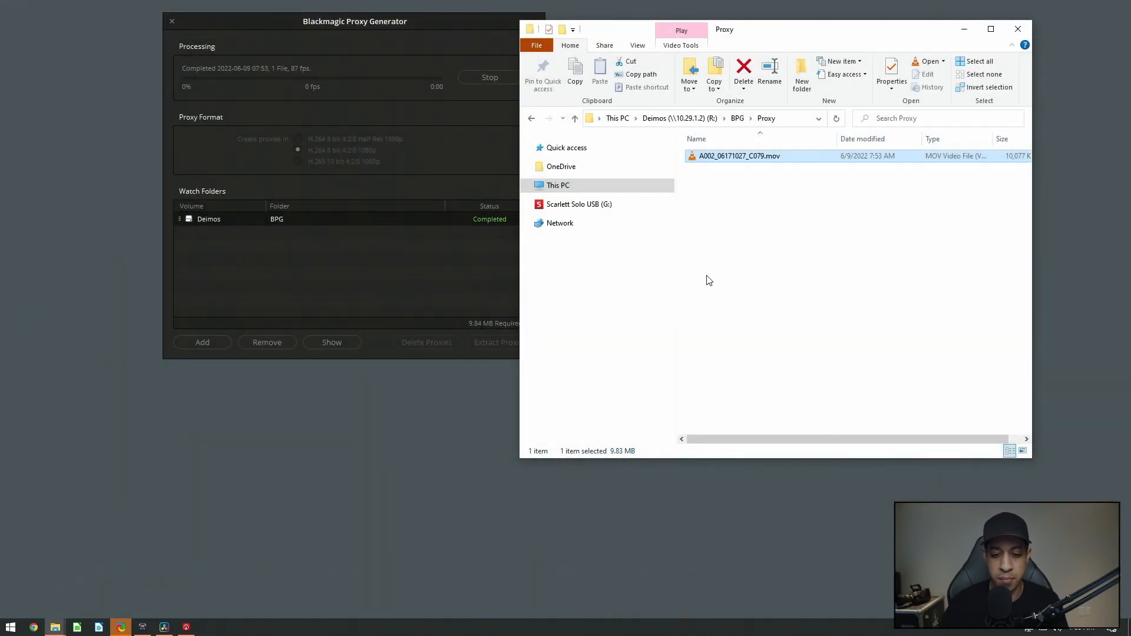
# Copy a second clip, A002_06171027_C078.braw, into the watched BPG folder
pyautogui.moveTo(788, 31); pyautogui.dragTo(878, 14)
pyautogui.moveTo(613, 443); pyautogui.dragTo(644, 392)
pyautogui.click(983, 276)
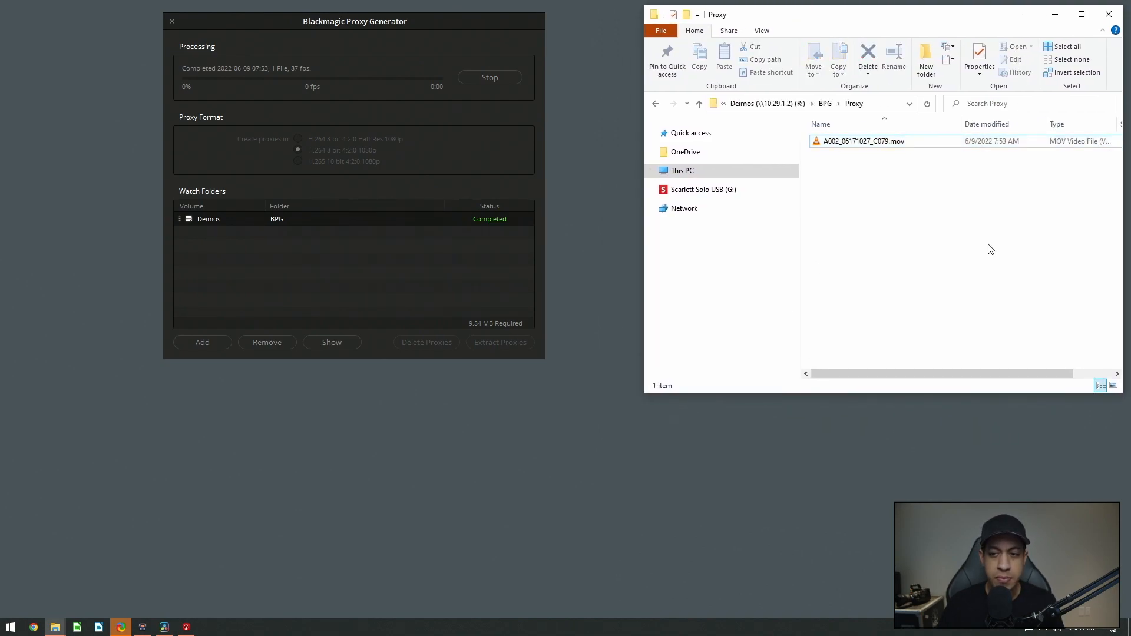
pyautogui.click(827, 104)
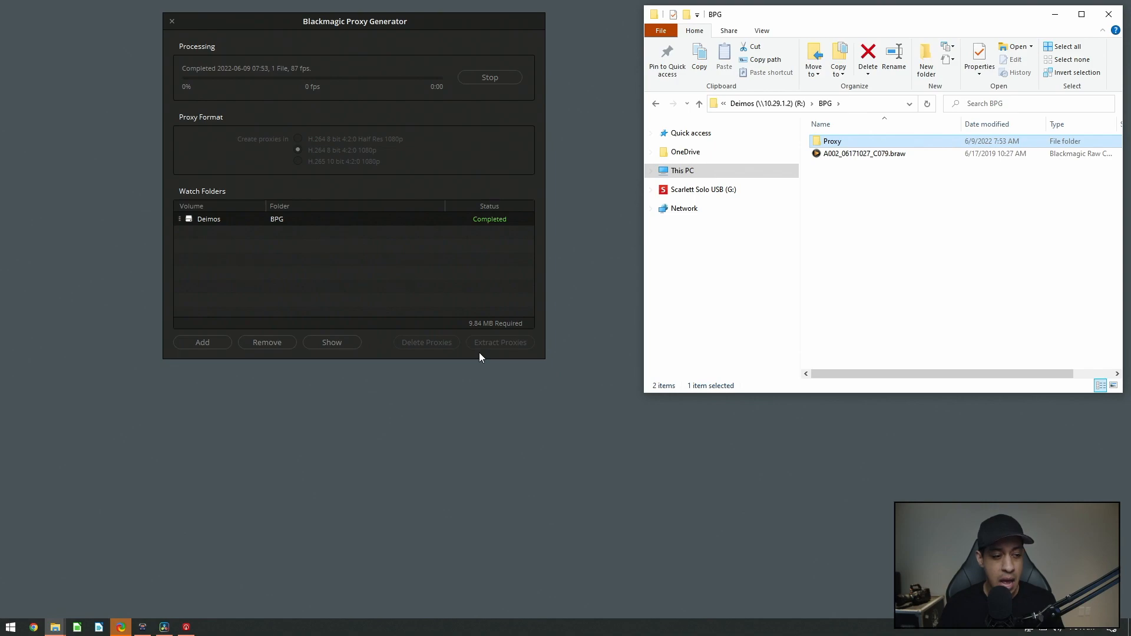
pyautogui.moveTo(232, 462); pyautogui.dragTo(882, 313)
pyautogui.click(592, 323)
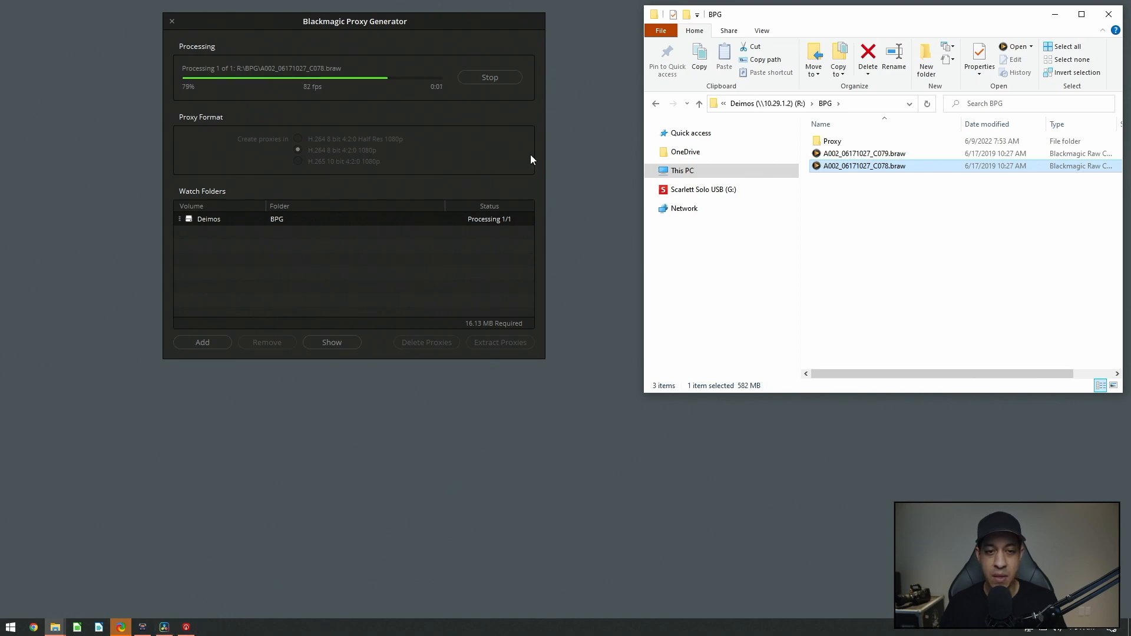
# Switch to DaVinci Resolve and import both braw clips from the BPG folder into the media pool
pyautogui.moveTo(886, 204); pyautogui.dragTo(866, 155)
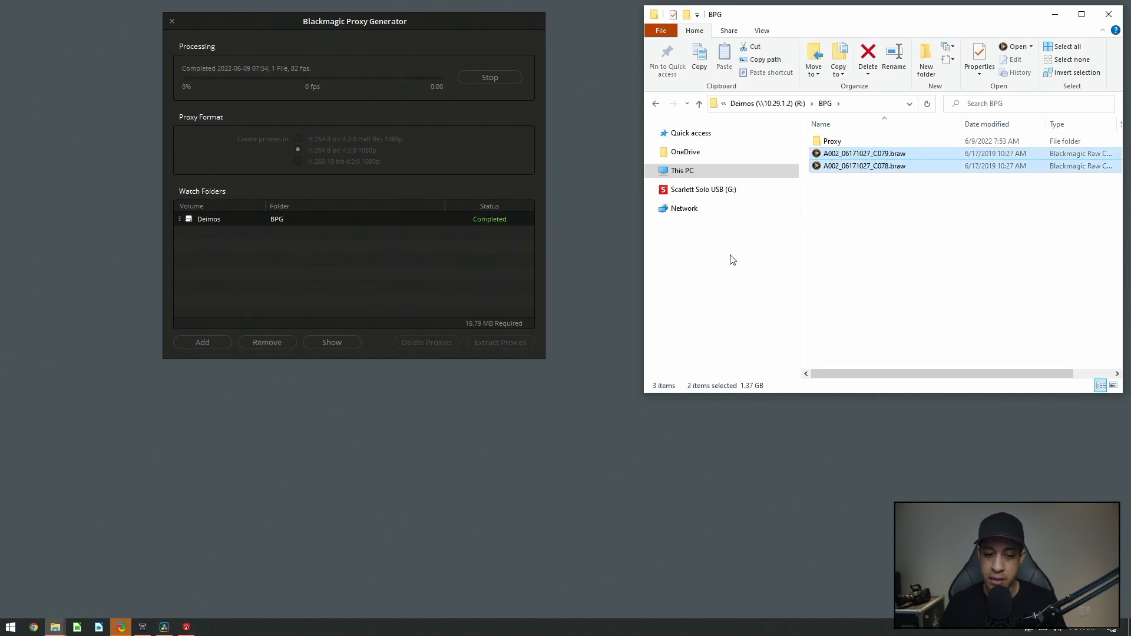
pyautogui.click(173, 628)
pyautogui.moveTo(59, 628)
pyautogui.click(141, 574)
pyautogui.moveTo(904, 242); pyautogui.dragTo(262, 172)
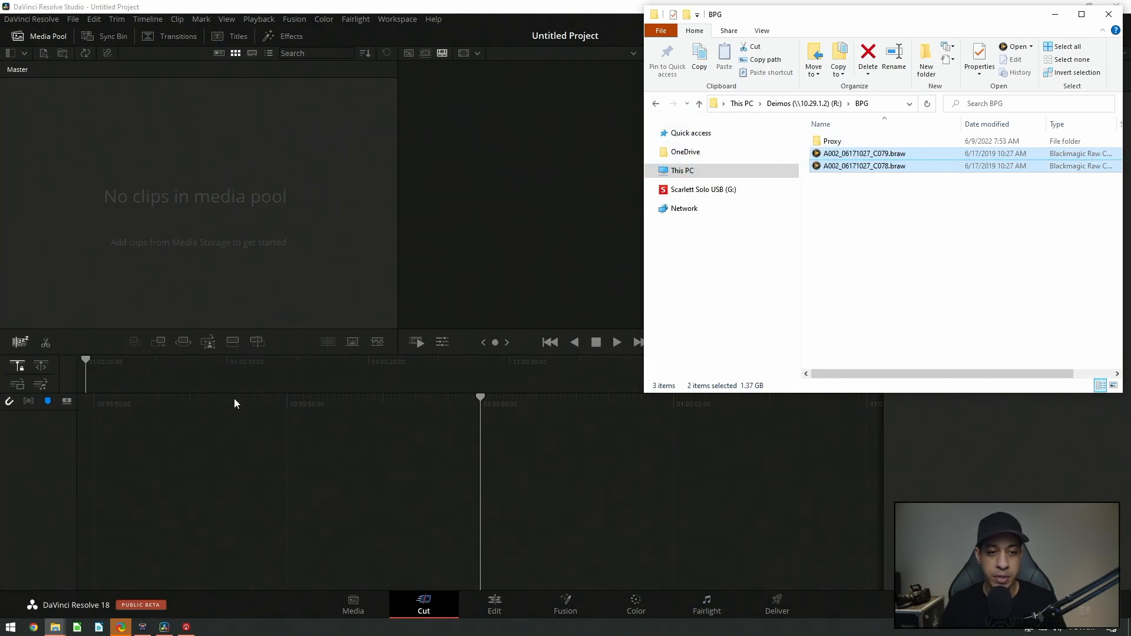
pyautogui.click(683, 371)
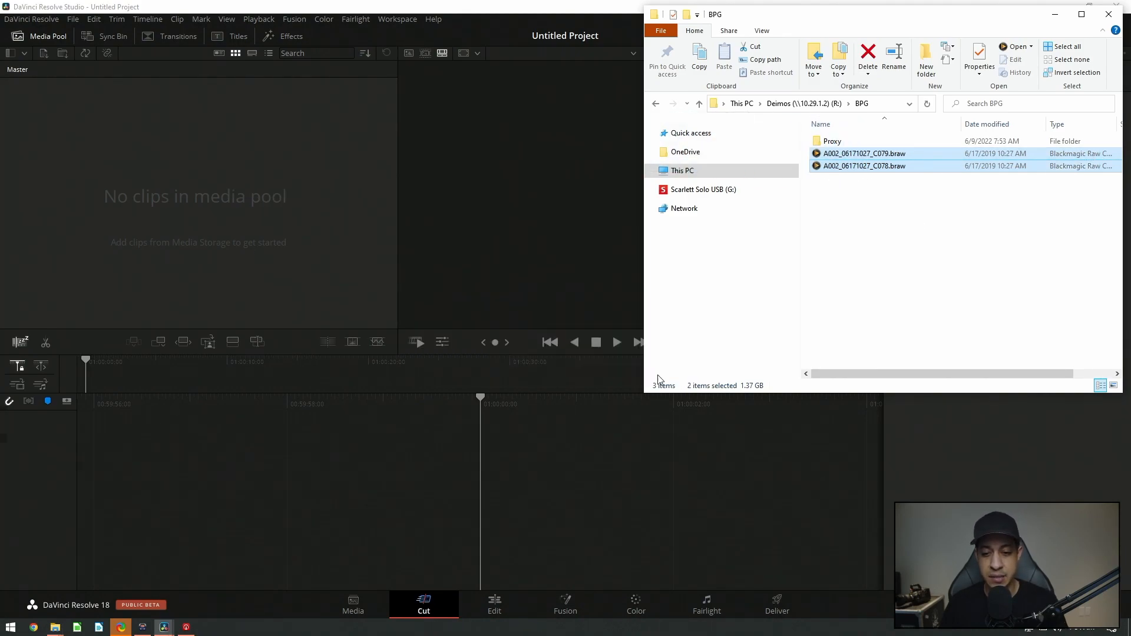
pyautogui.click(254, 239)
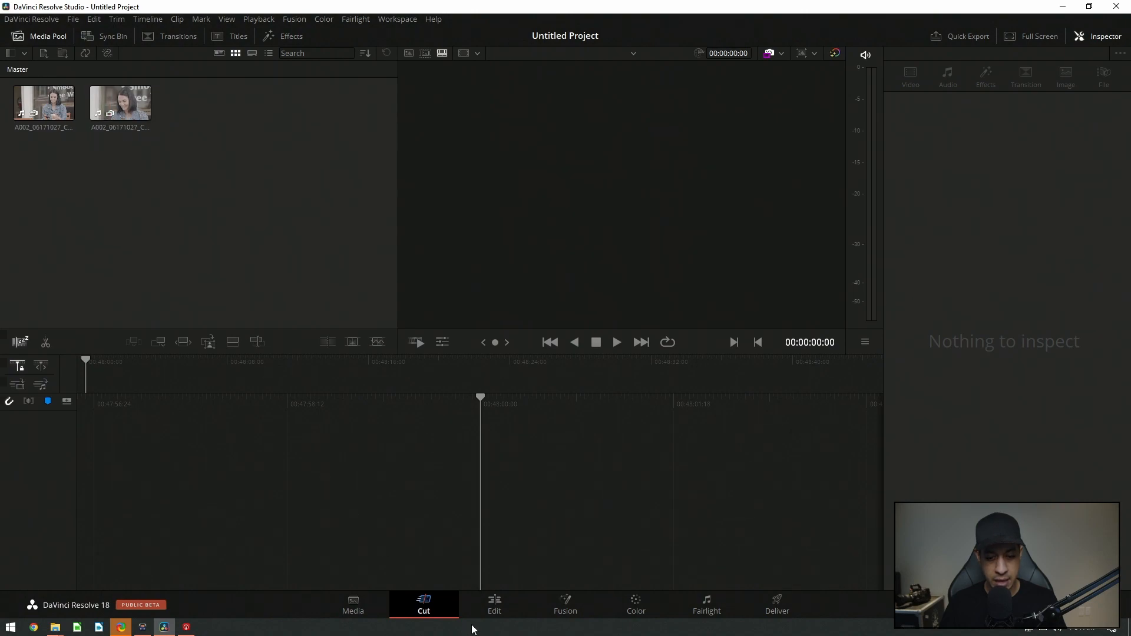
# Switch to the Edit page and place the C079 clip on a new timeline
pyautogui.click(494, 604)
pyautogui.moveTo(185, 89); pyautogui.dragTo(384, 523)
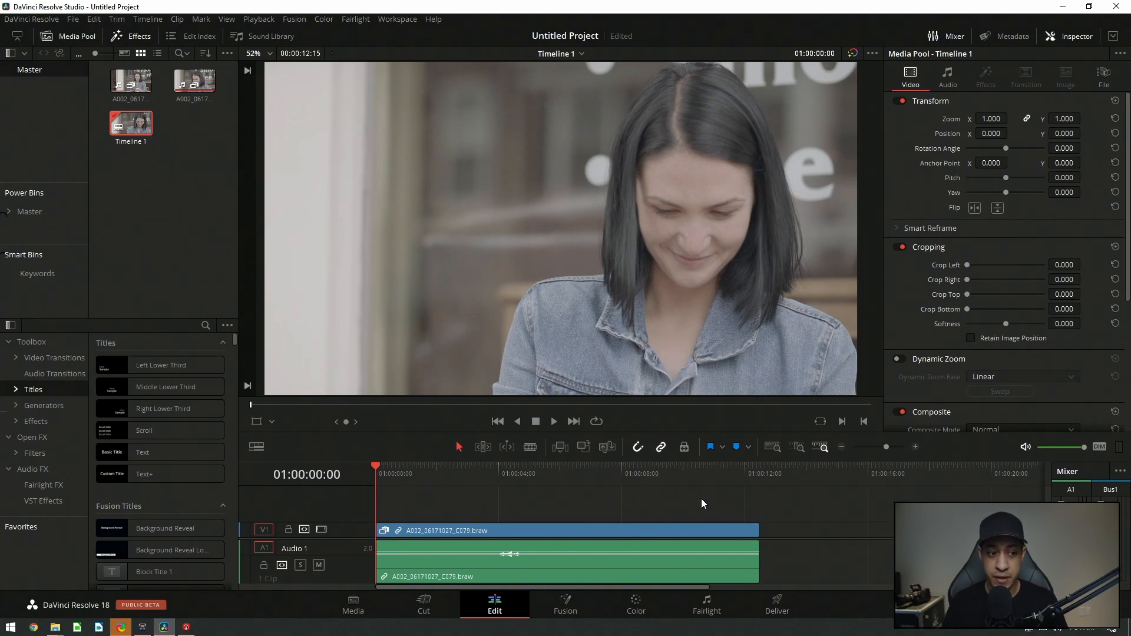
# Add the A002_06171028_C080.braw clip to the timeline after the first clip
pyautogui.click(842, 447)
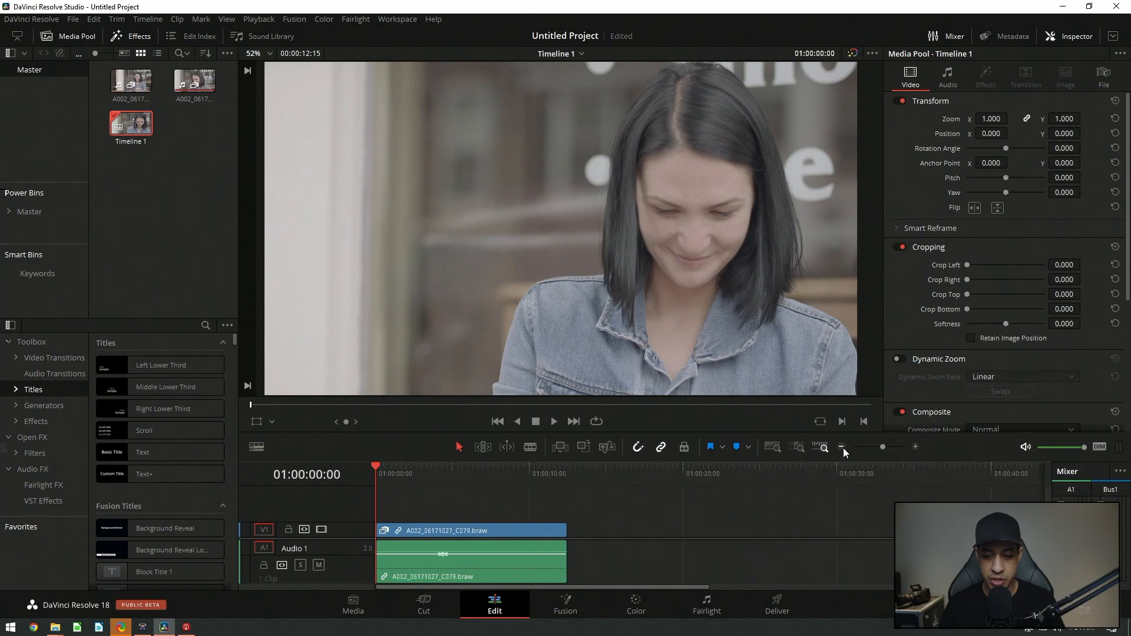
pyautogui.click(843, 447)
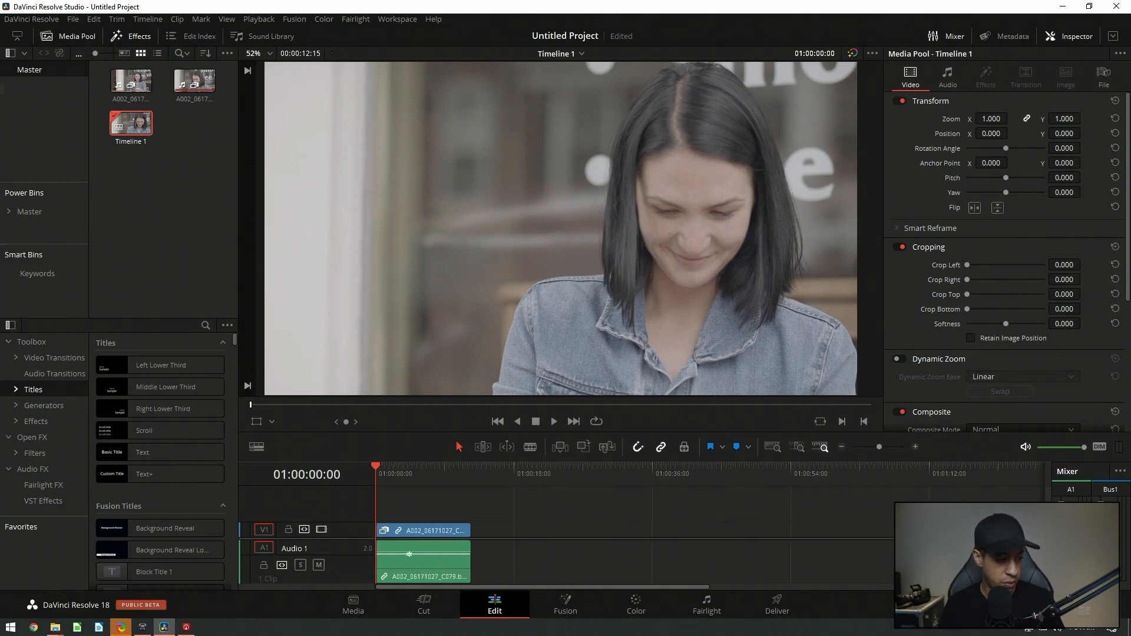
pyautogui.moveTo(255, 527); pyautogui.dragTo(522, 537)
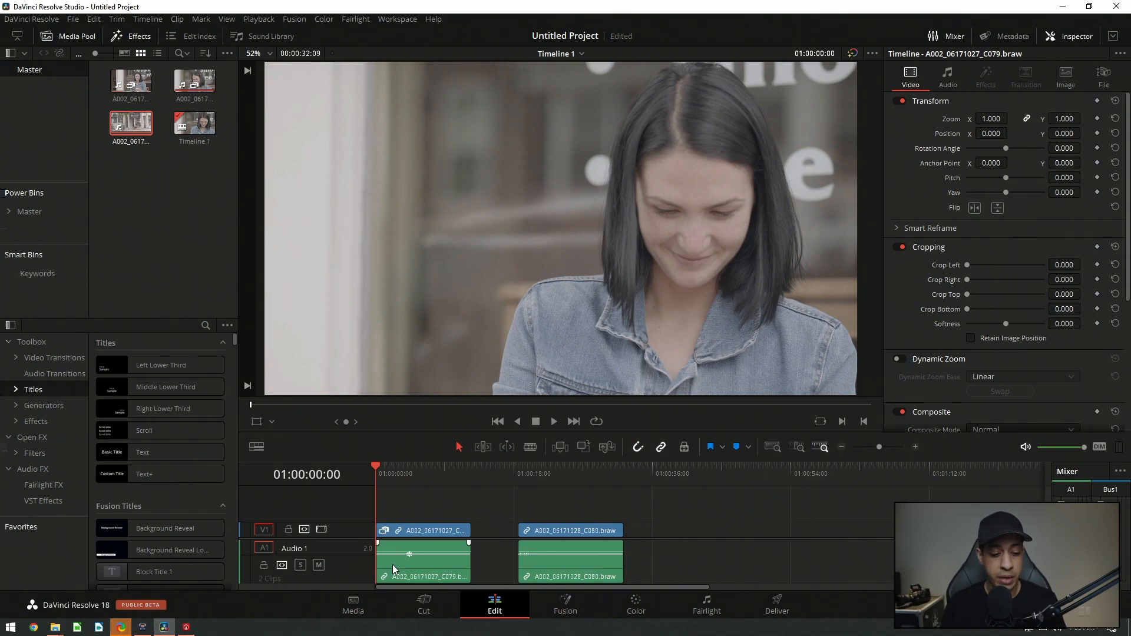
# Open the BPG Proxy folder in File Explorer and select both proxy .mov files
pyautogui.moveTo(55, 627)
pyautogui.click(86, 586)
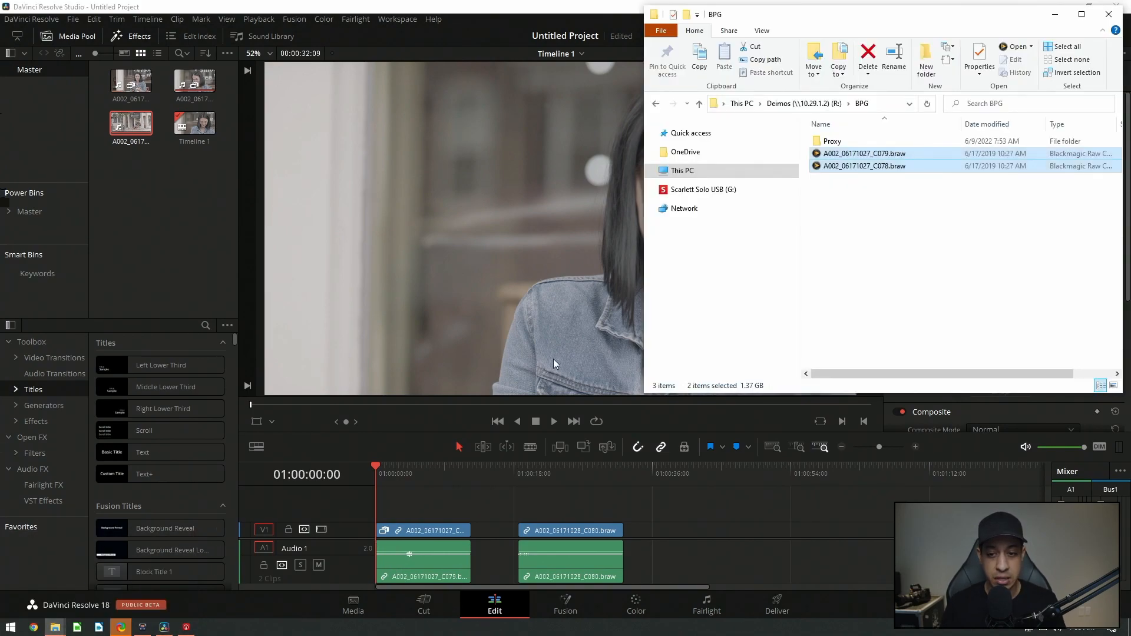
pyautogui.moveTo(889, 211); pyautogui.dragTo(862, 152)
pyautogui.click(847, 206)
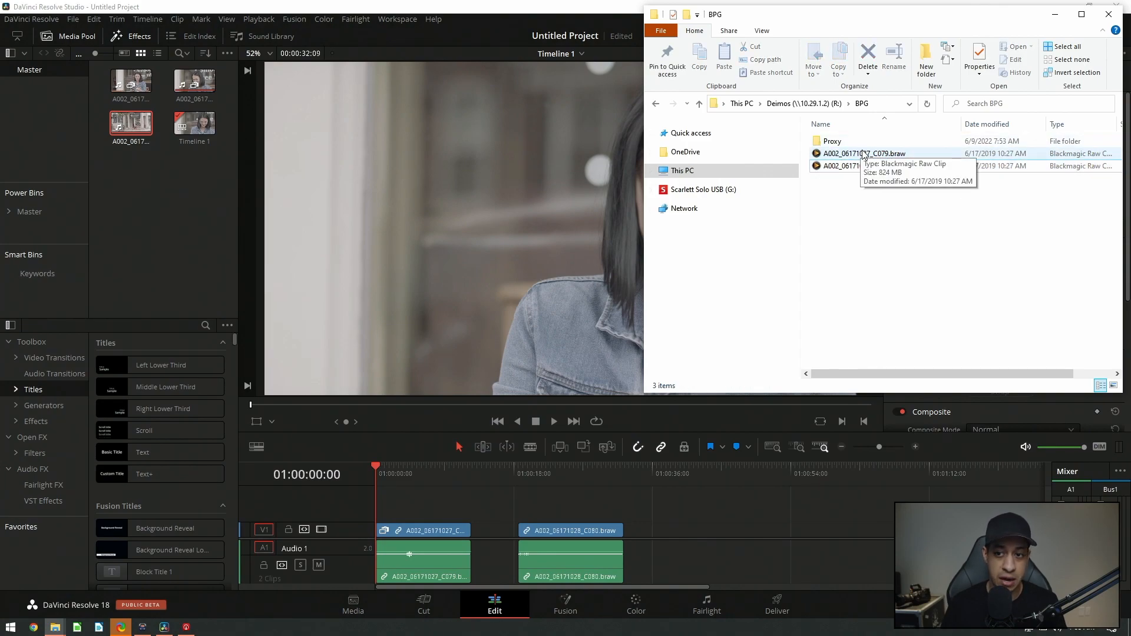
pyautogui.doubleClick(843, 142)
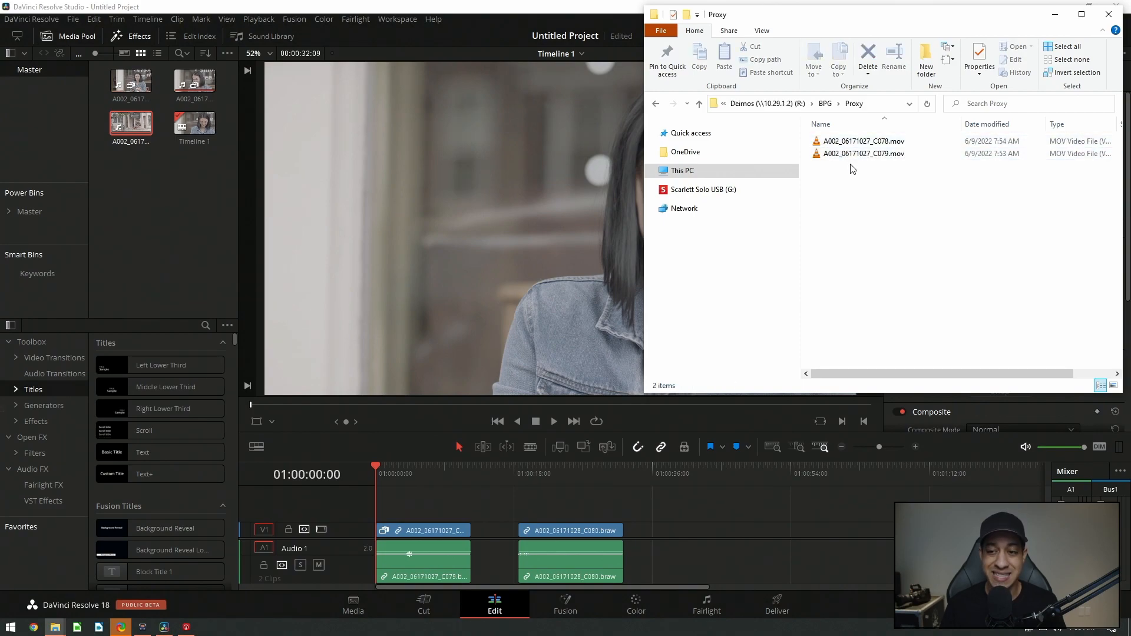
pyautogui.hotkey('ctrl', 'a')
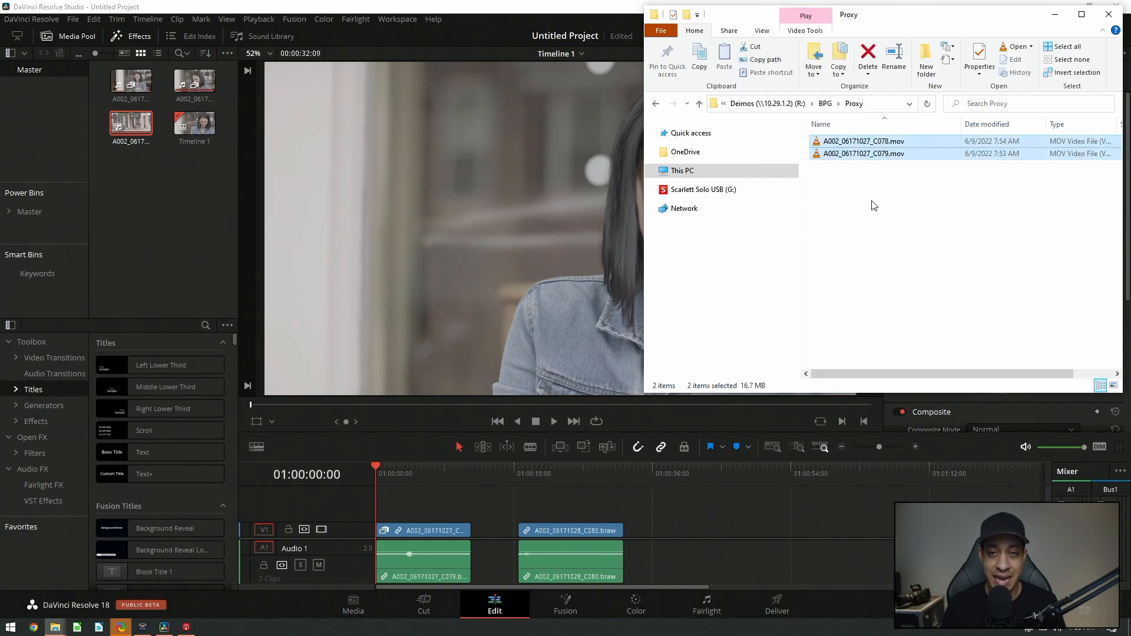
pyautogui.click(874, 205)
# Return to the BPG folder, select both original braw clips, and go back to Resolve
pyautogui.hotkey('alt', 'Up')
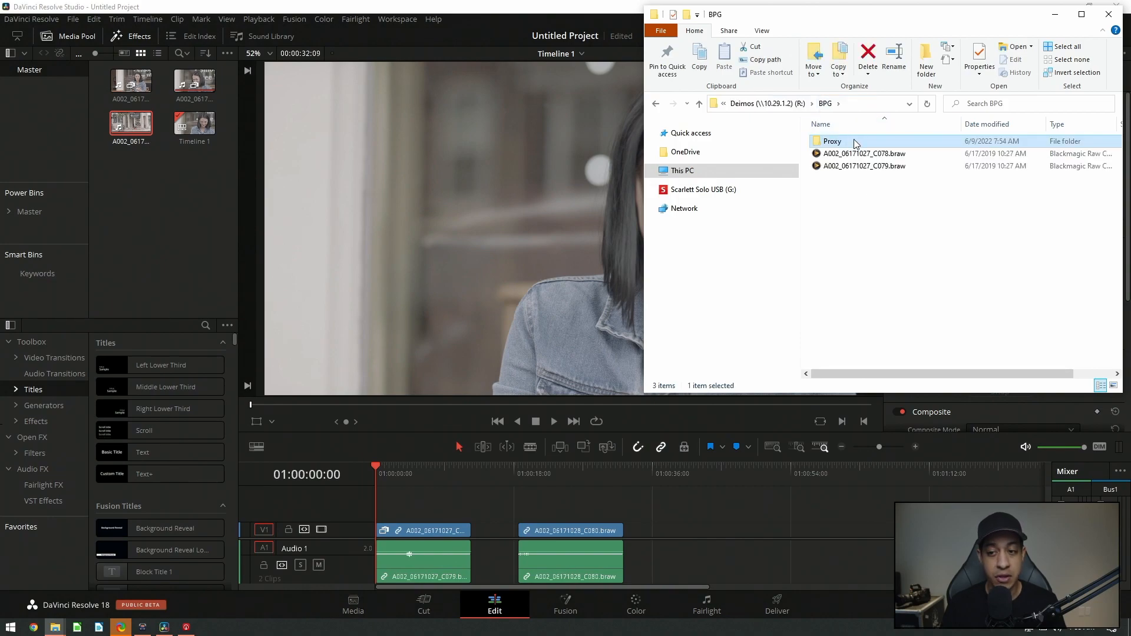
pyautogui.click(885, 217)
pyautogui.moveTo(907, 232); pyautogui.dragTo(879, 155)
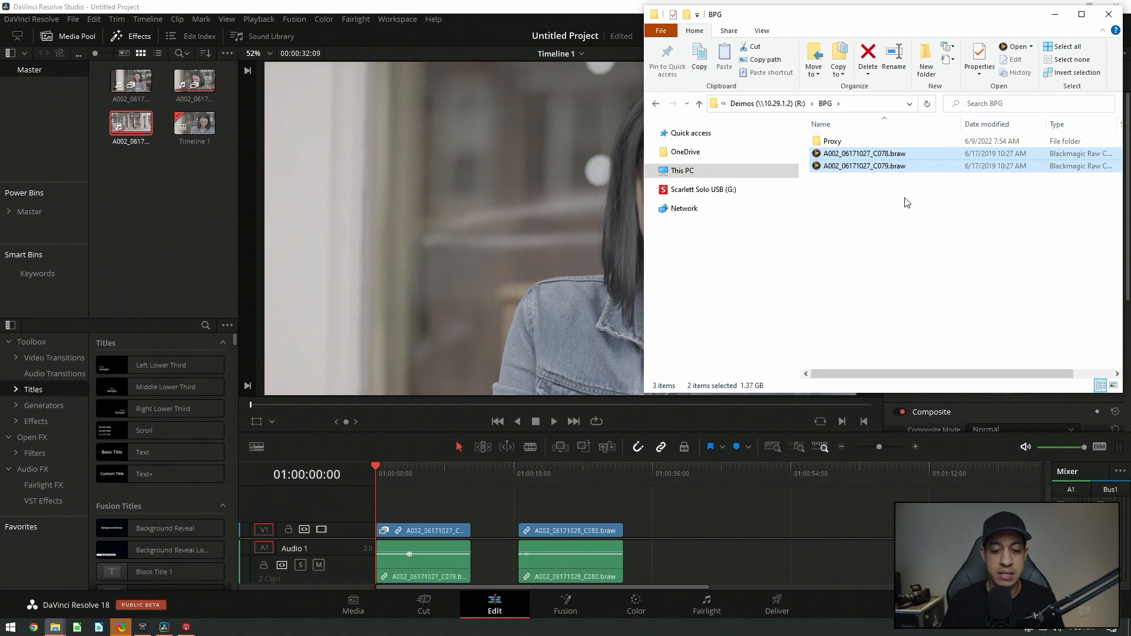
pyautogui.click(541, 330)
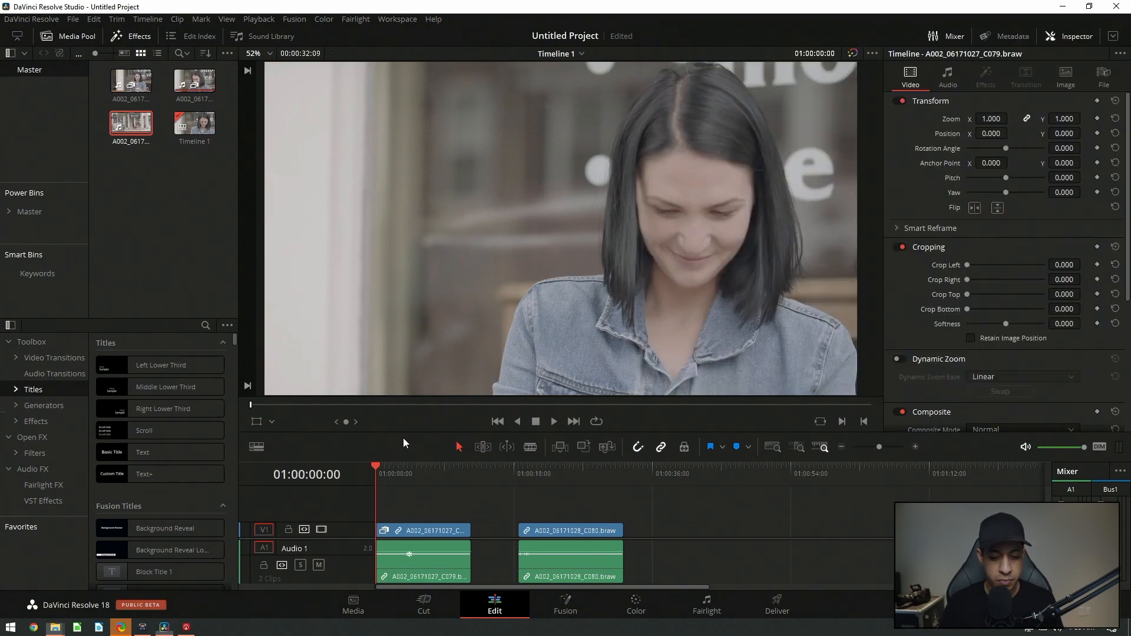
# Switch to the Cut page to view the timeline
pyautogui.click(459, 599)
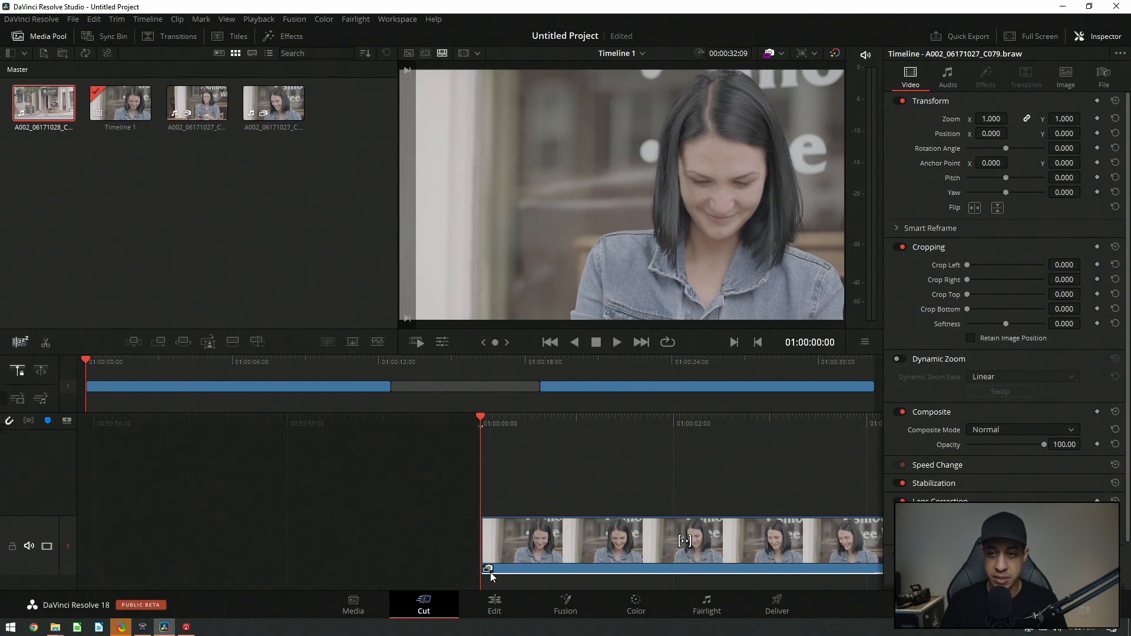
pyautogui.click(781, 54)
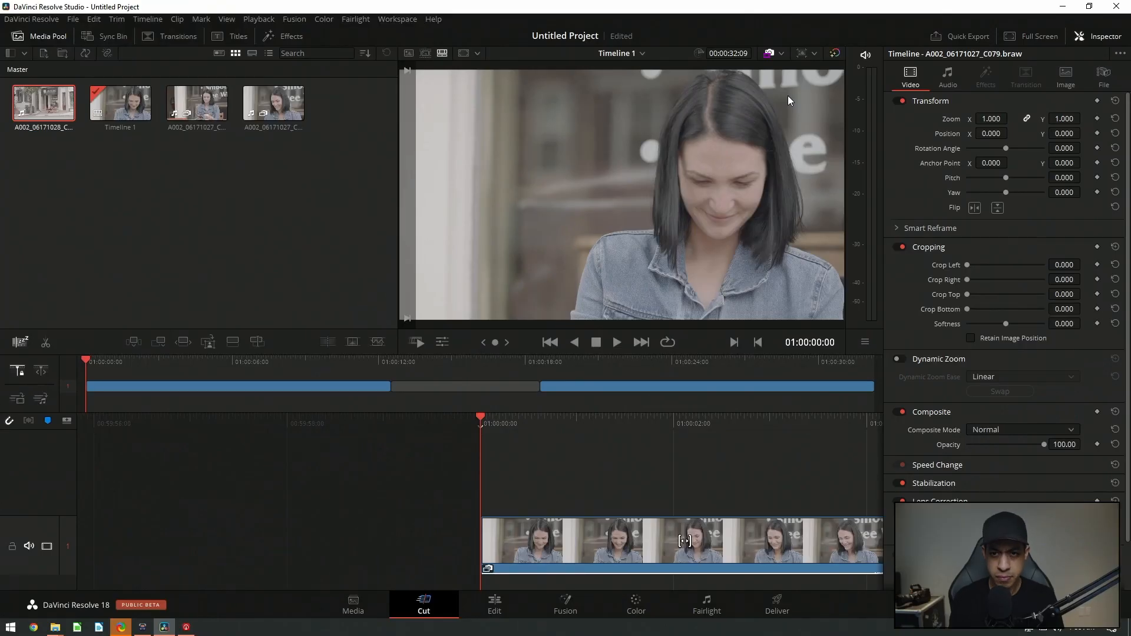
# Switch the playback mode to Prefer Proxies and play the timeline
pyautogui.click(781, 53)
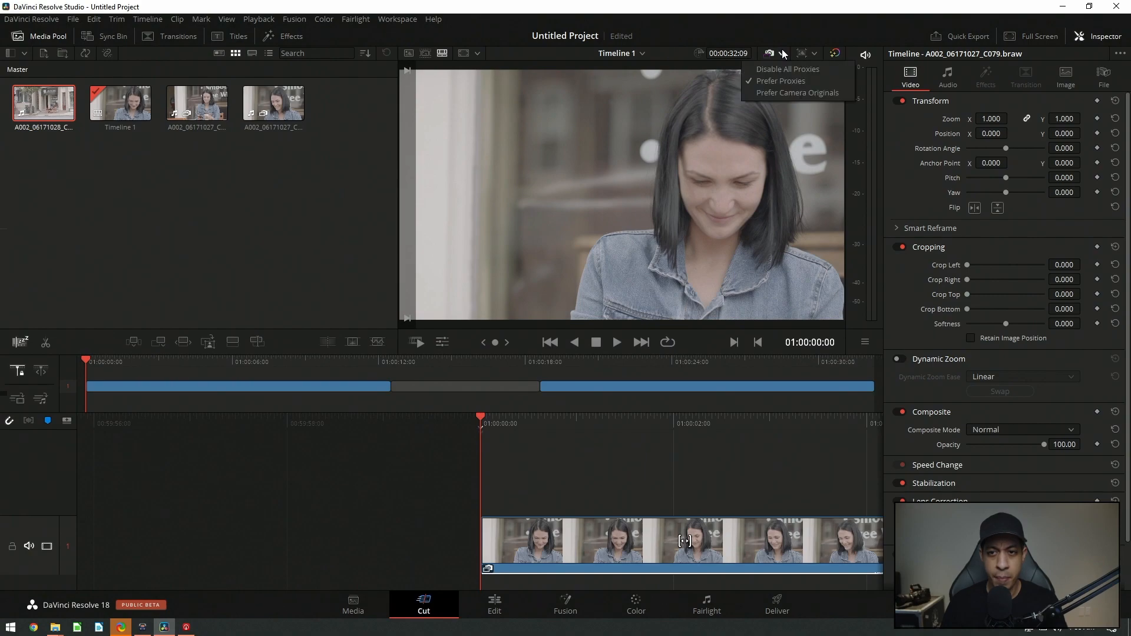
pyautogui.click(789, 83)
pyautogui.press('space')
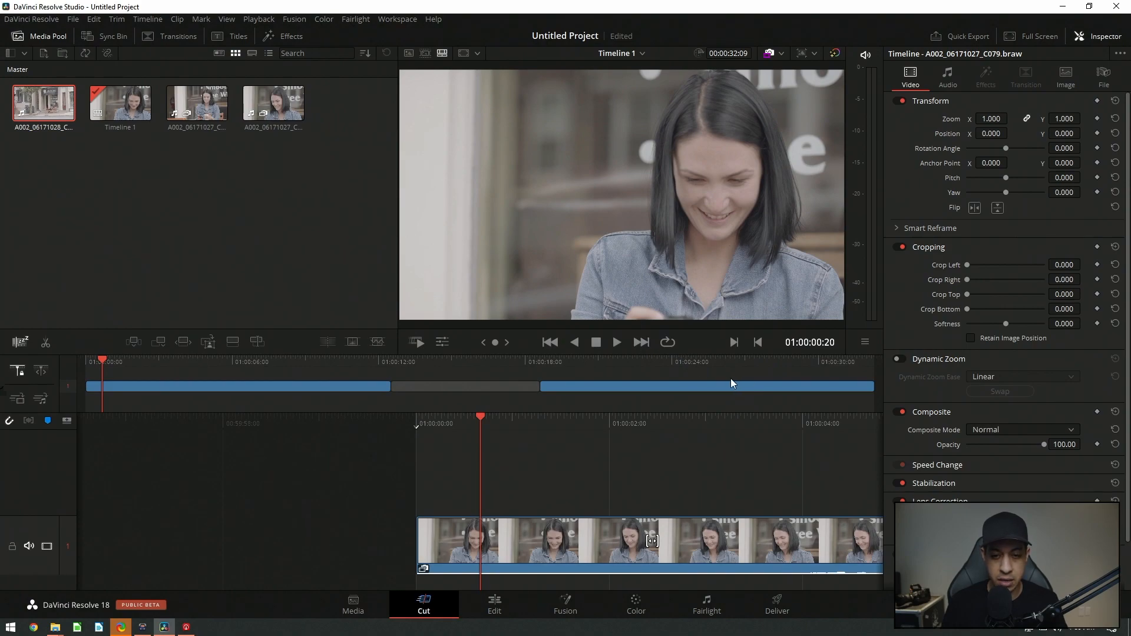
# Save the project as "test bpg"
pyautogui.hotkey('ctrl', 's')
pyautogui.write('test b')
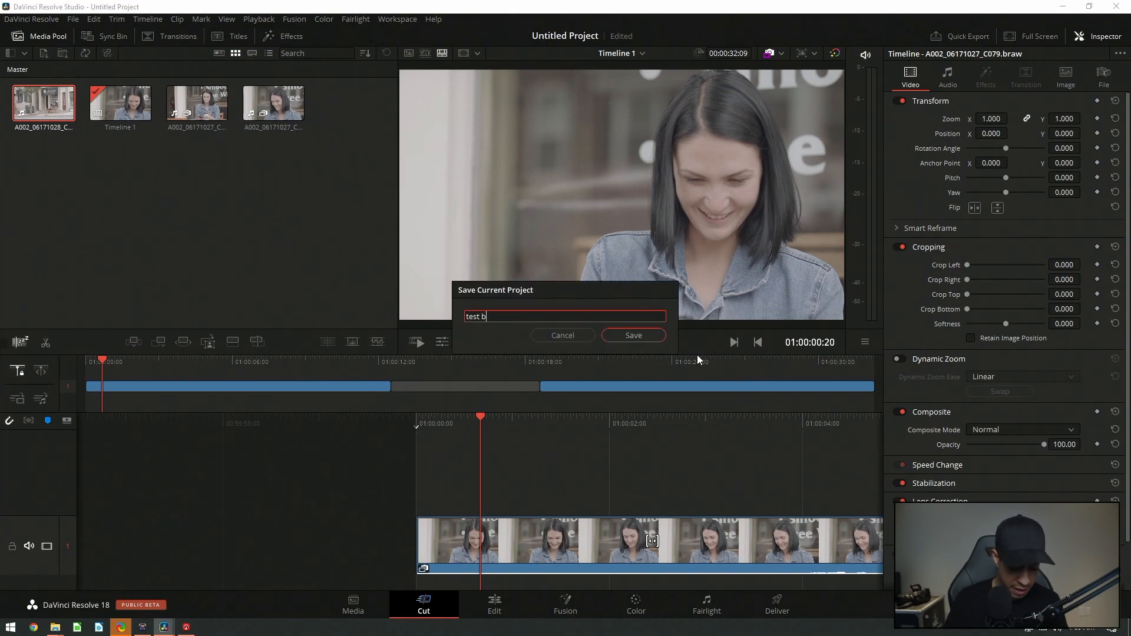
pyautogui.click(648, 338)
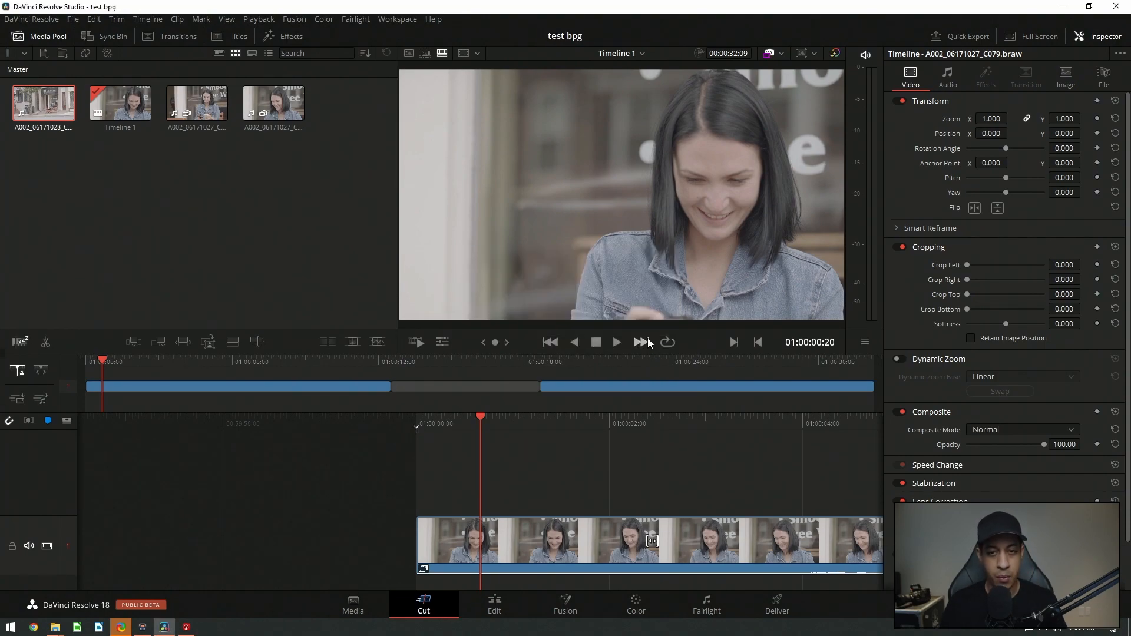
# Quit DaVinci Resolve
pyautogui.click(31, 19)
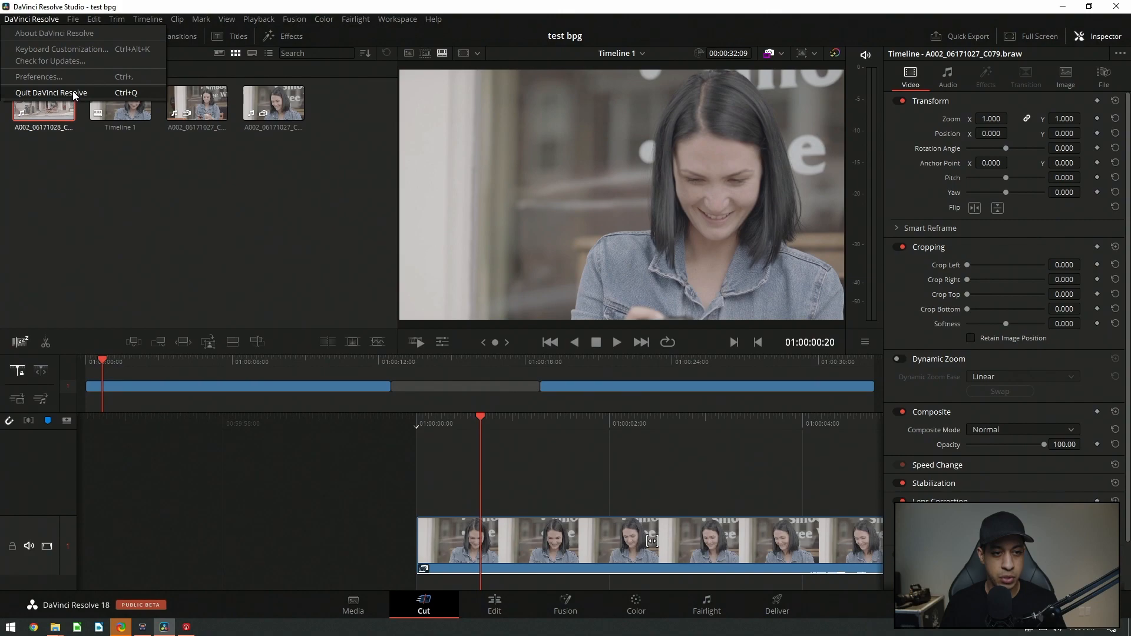
pyautogui.click(107, 178)
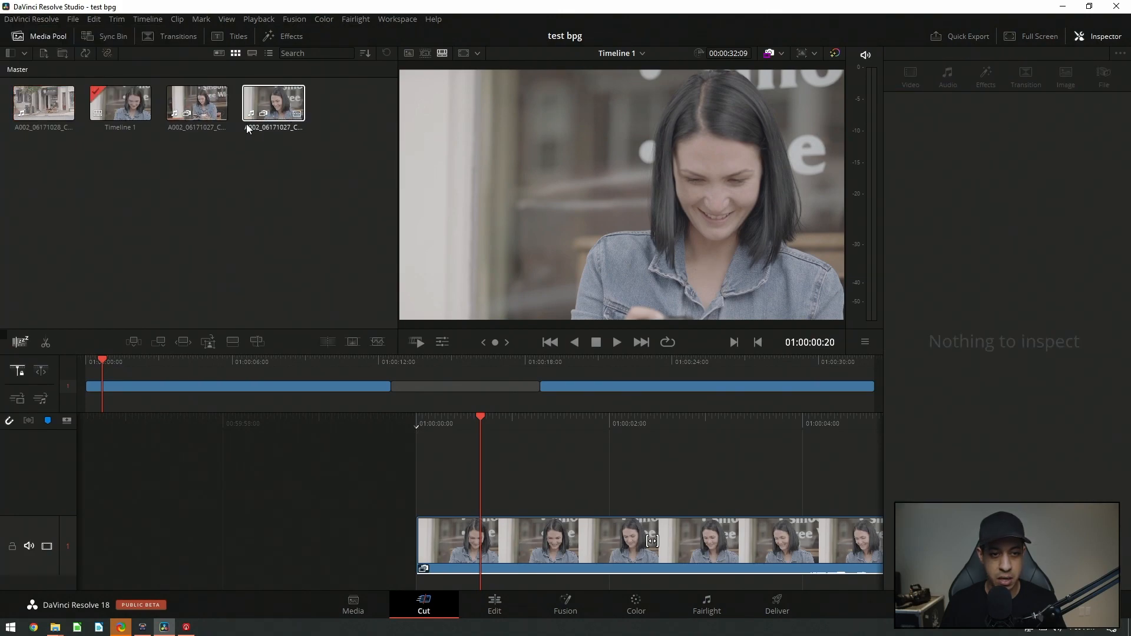
pyautogui.click(9, 19)
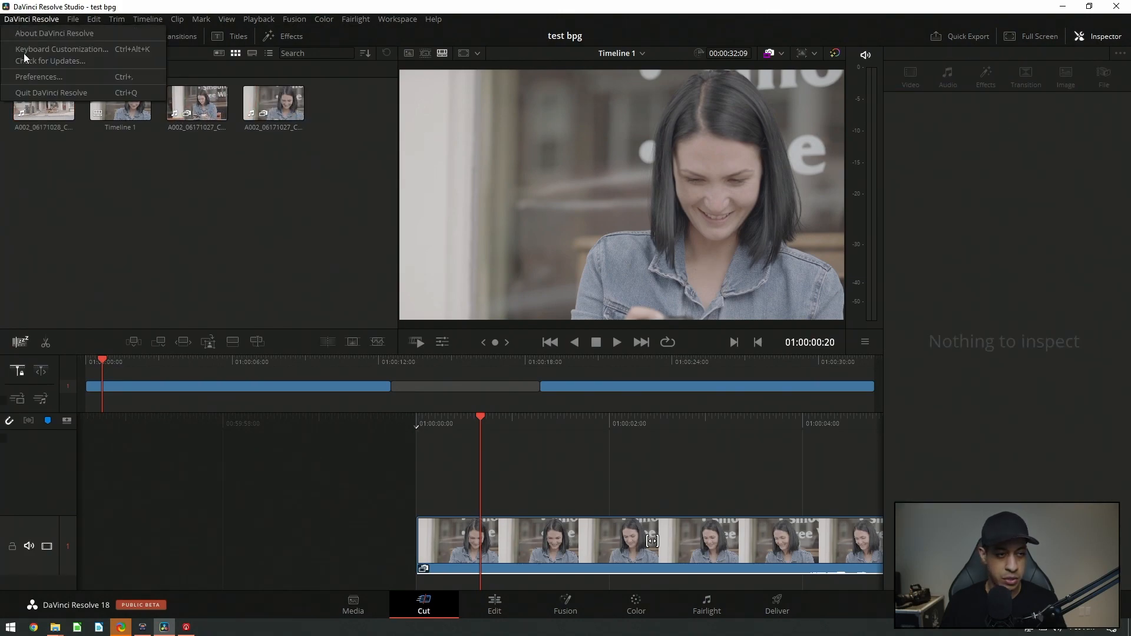
pyautogui.click(35, 93)
pyautogui.click(864, 231)
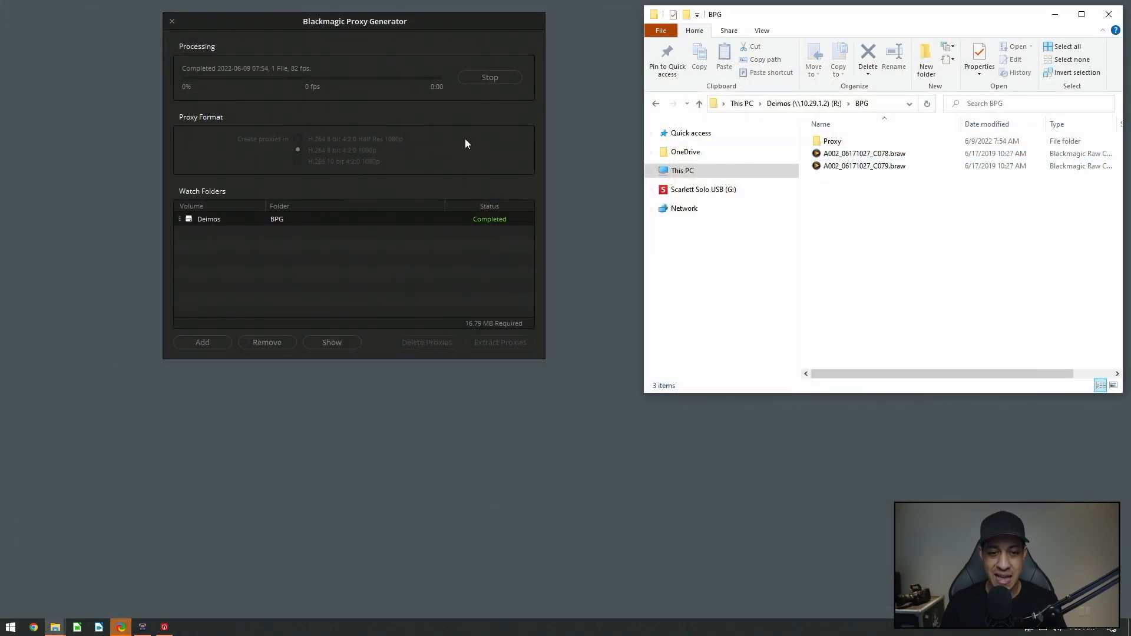
# Close the Proxy Generator and permanently delete both original braw clips from the BPG folder
pyautogui.click(172, 22)
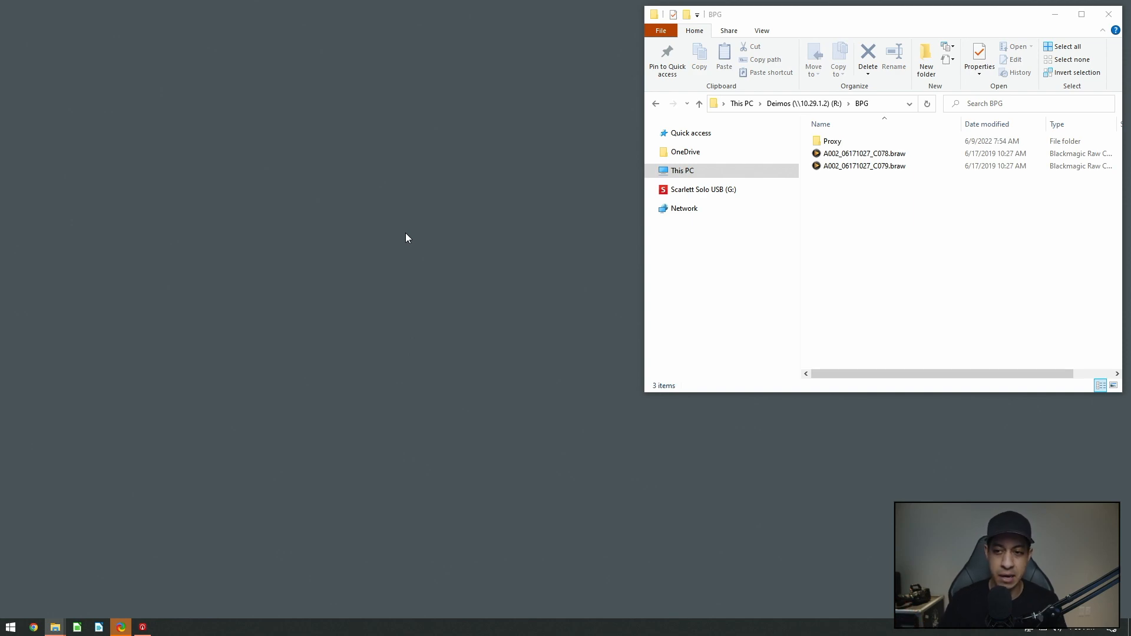
pyautogui.moveTo(931, 291); pyautogui.dragTo(858, 158)
pyautogui.press('Delete')
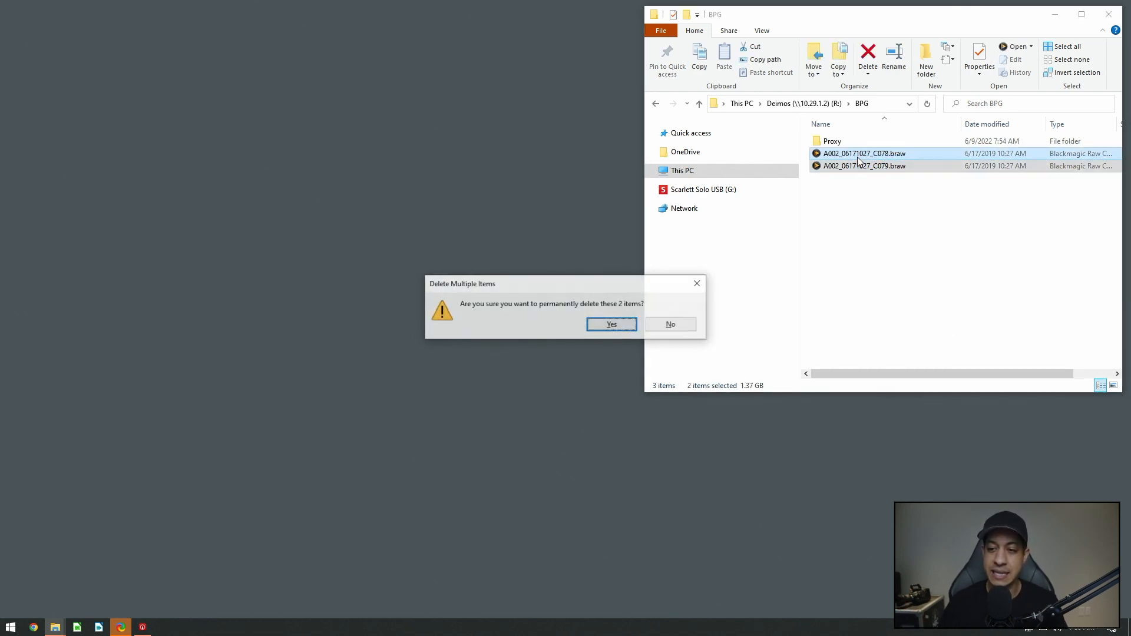
pyautogui.press('Return')
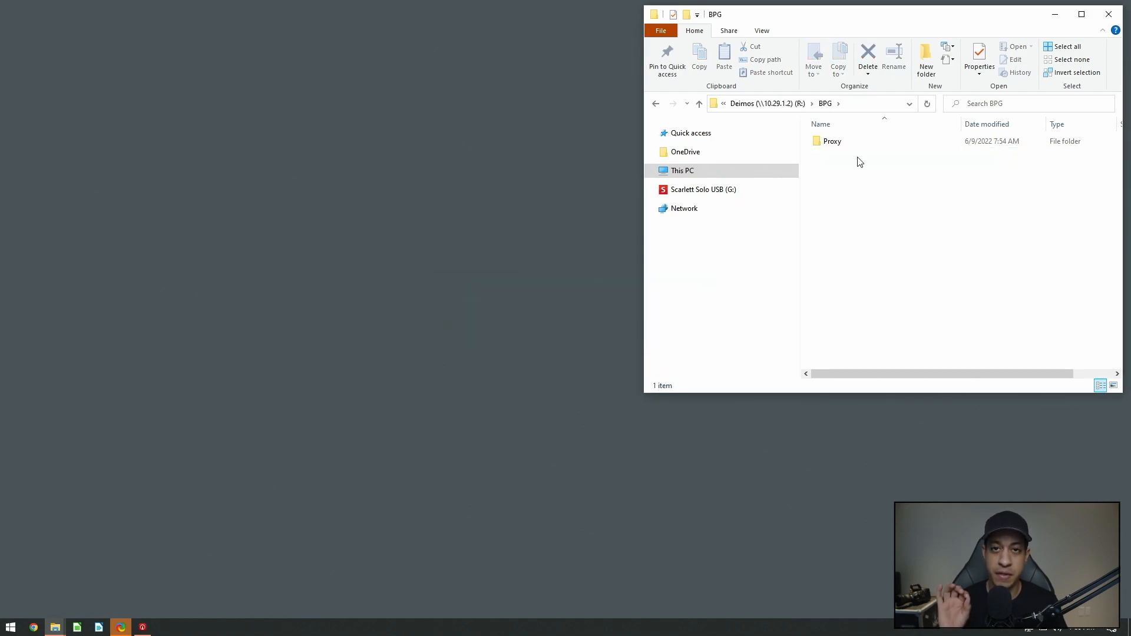
# Open the Proxy folder to examine the remaining proxy files
pyautogui.doubleClick(852, 142)
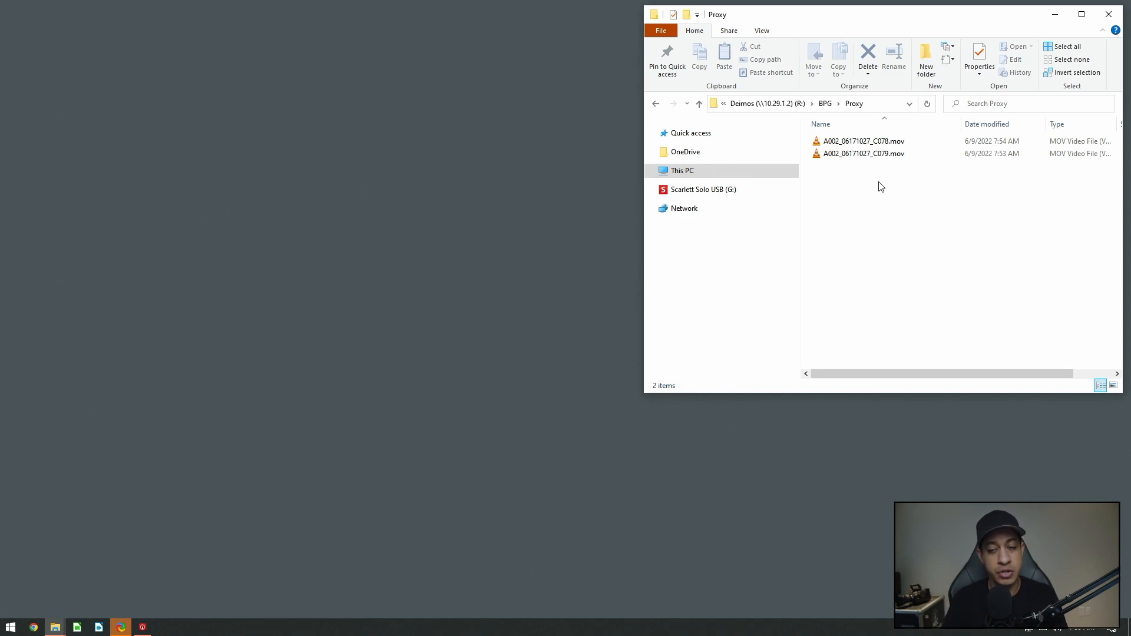
pyautogui.click(523, 305)
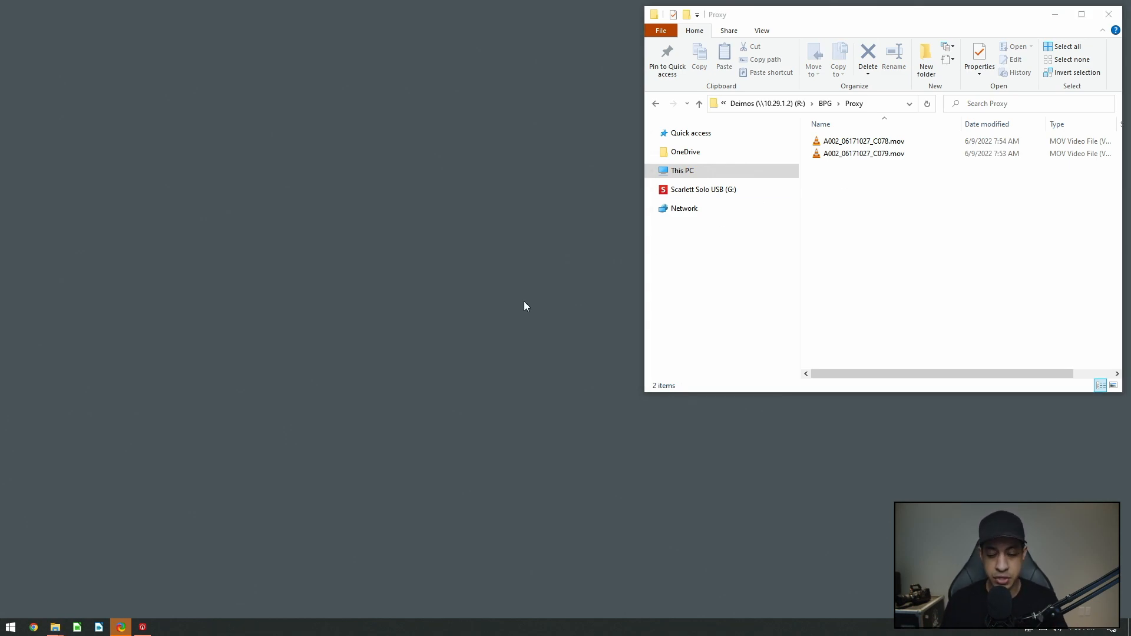